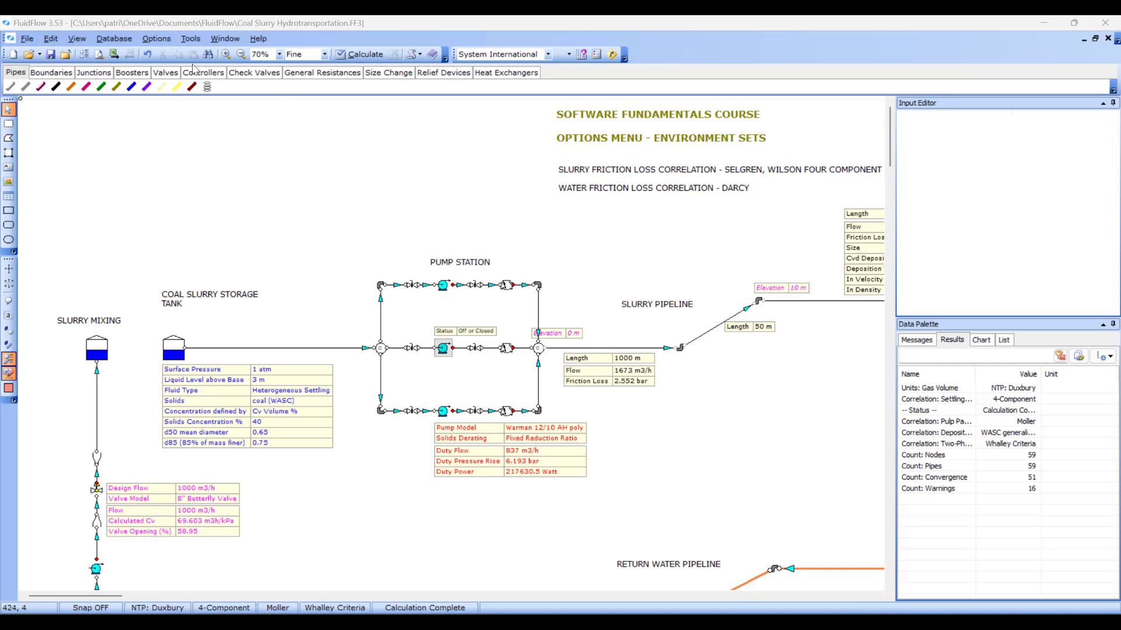
Review the toolbar customization settings, covering the toolbars, commands and personalized menu options, without changing anything
click(77, 38)
mouse_move(123, 224)
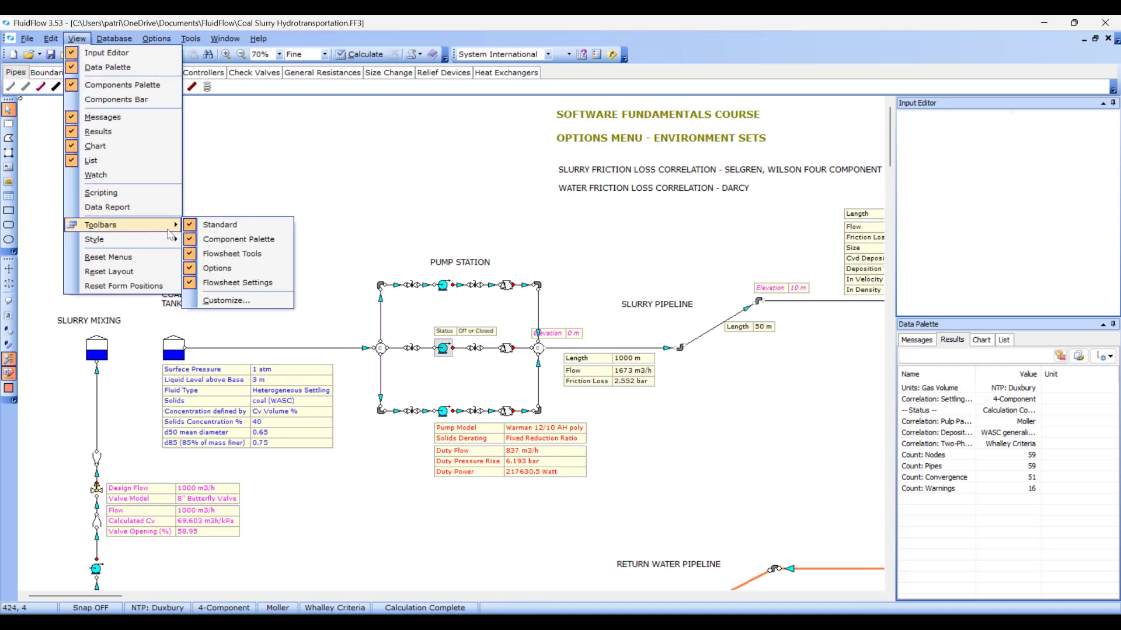
click(260, 307)
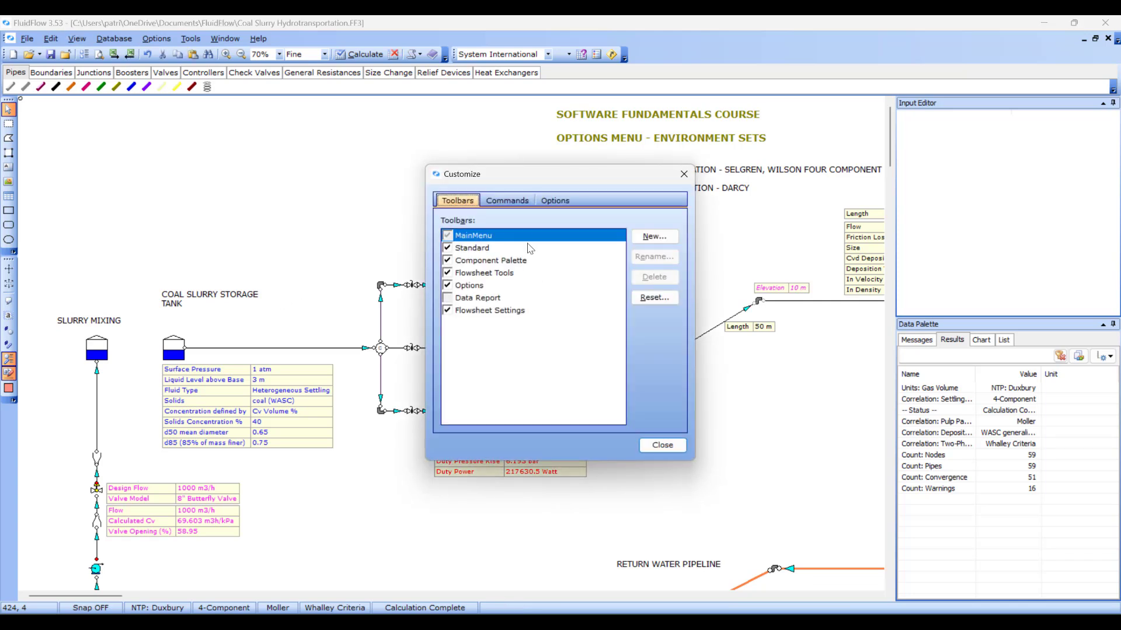
click(505, 202)
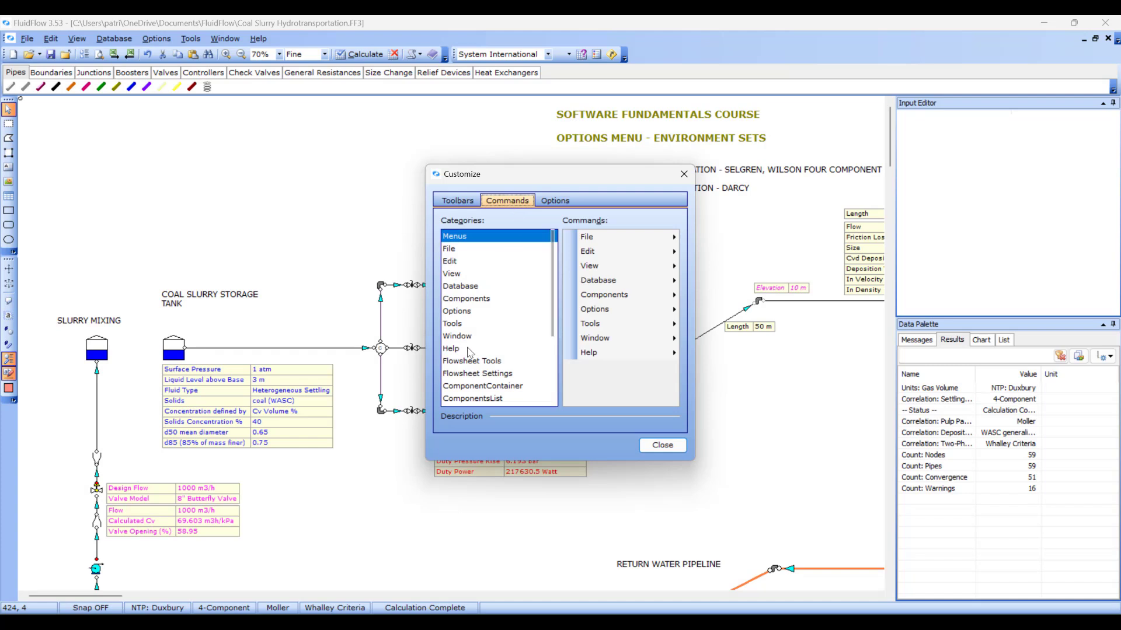
click(554, 202)
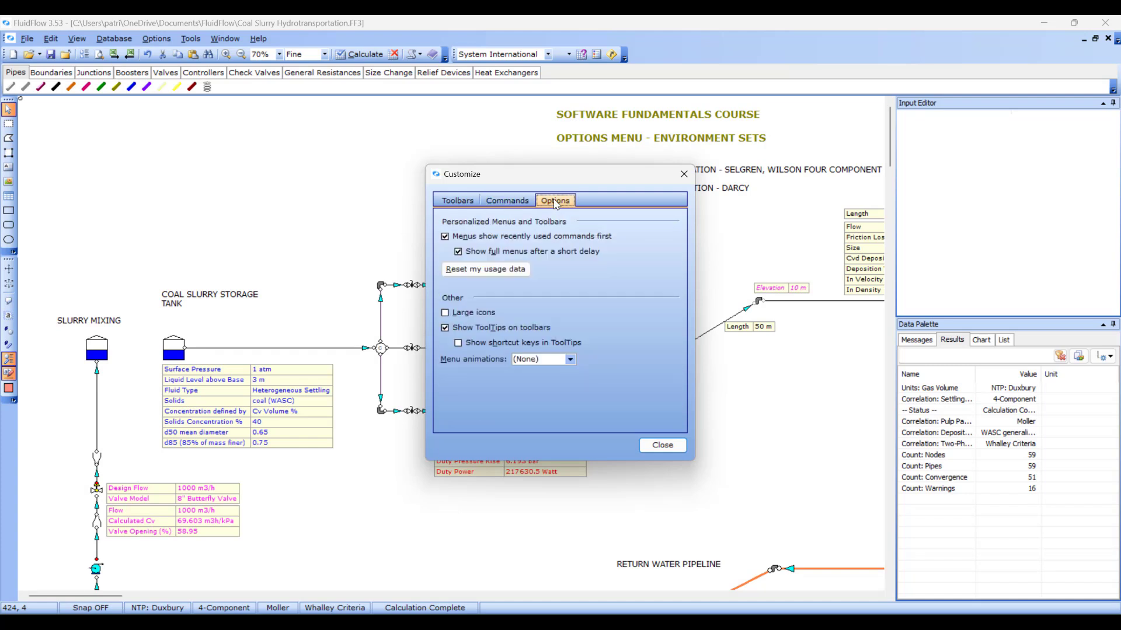
click(662, 446)
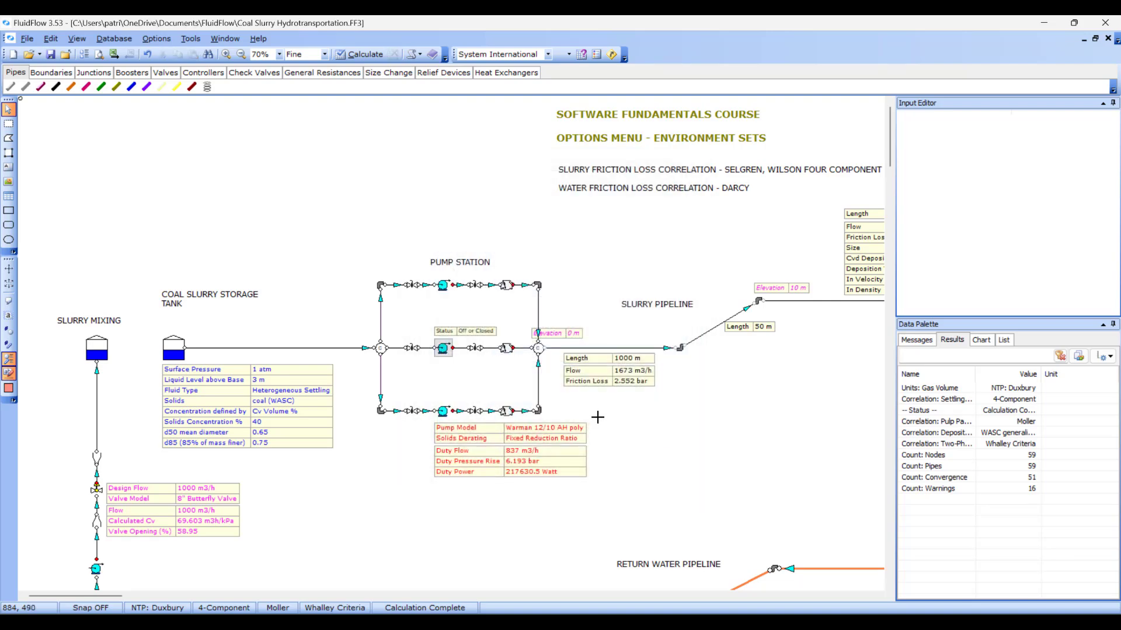
Look over the environment commands and the list of environment sets available for the flowsheet
click(156, 39)
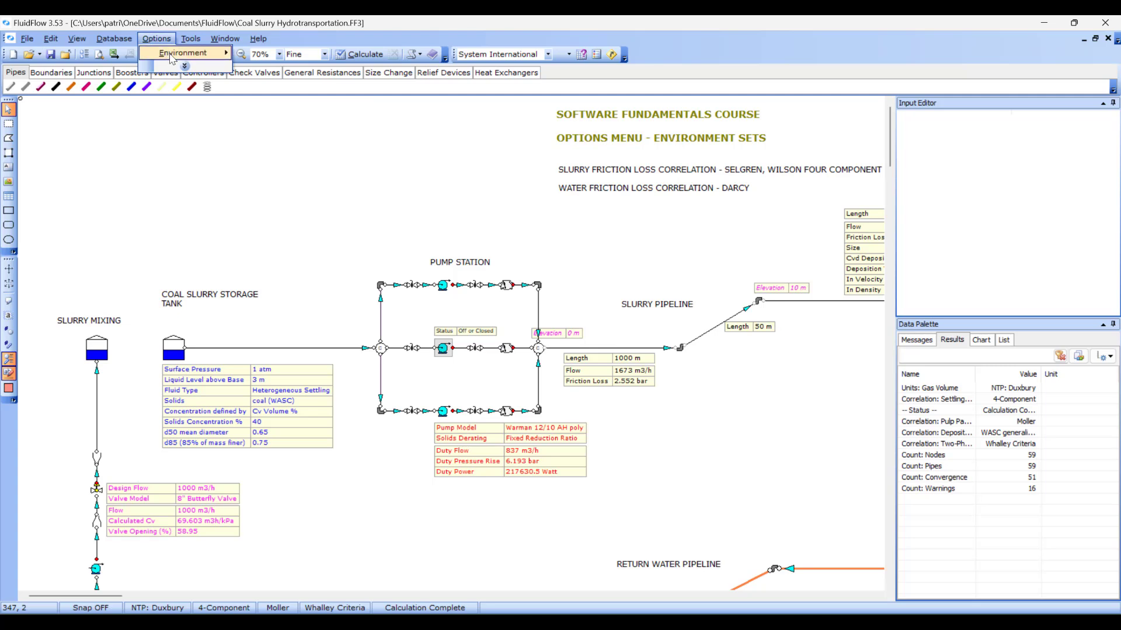
mouse_move(171, 58)
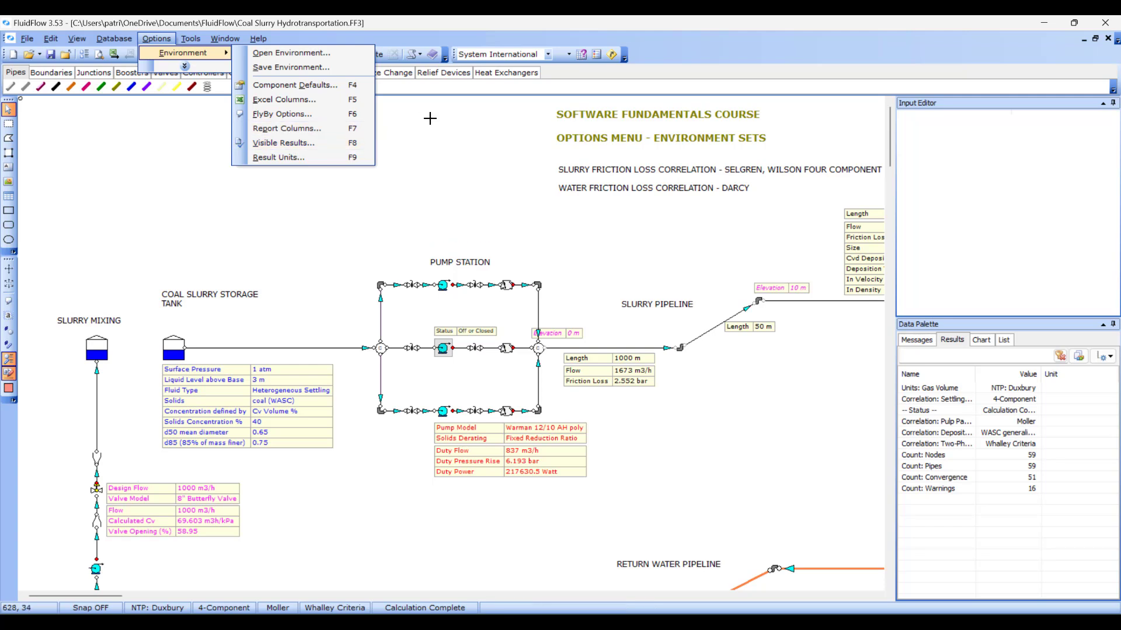
click(548, 53)
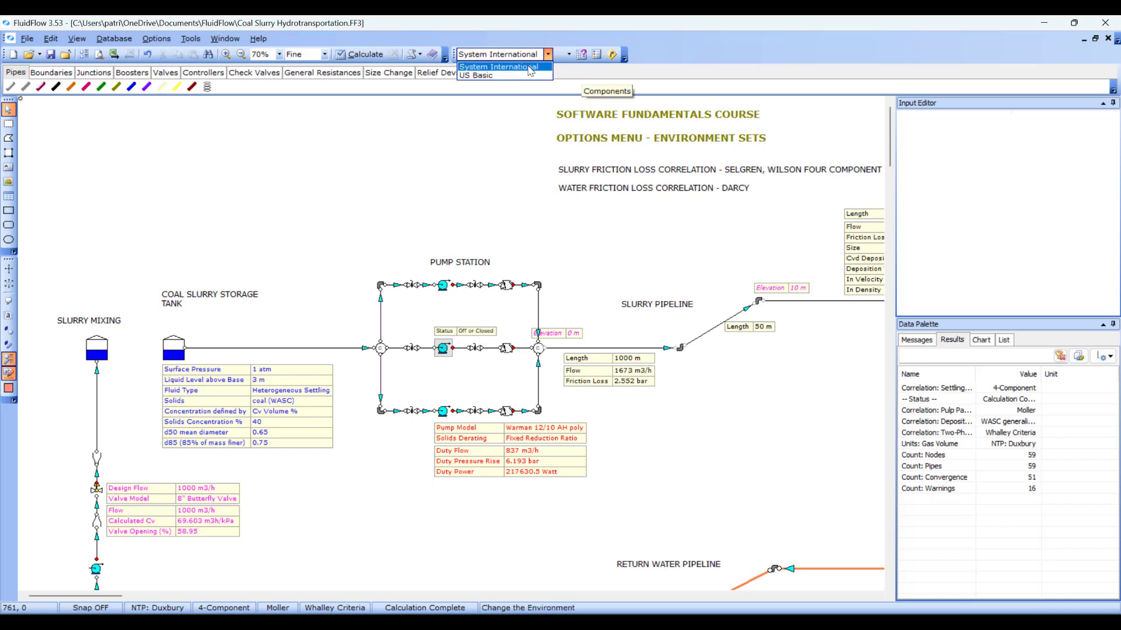
click(496, 124)
Save the current environment as a new set named "Environment Set Demo"
click(157, 39)
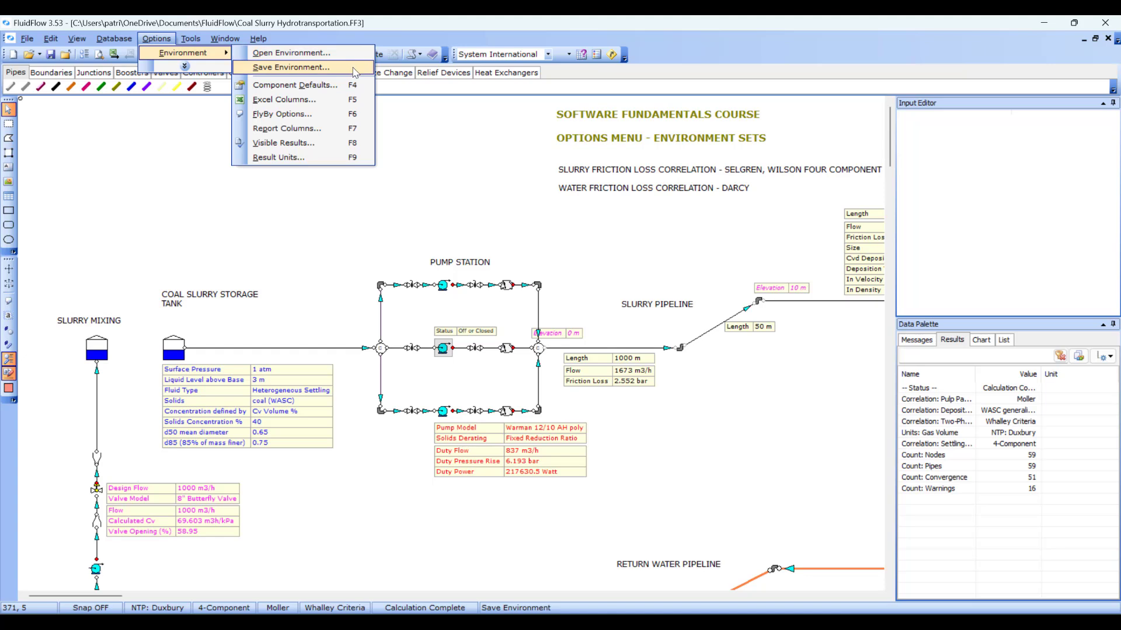
click(338, 73)
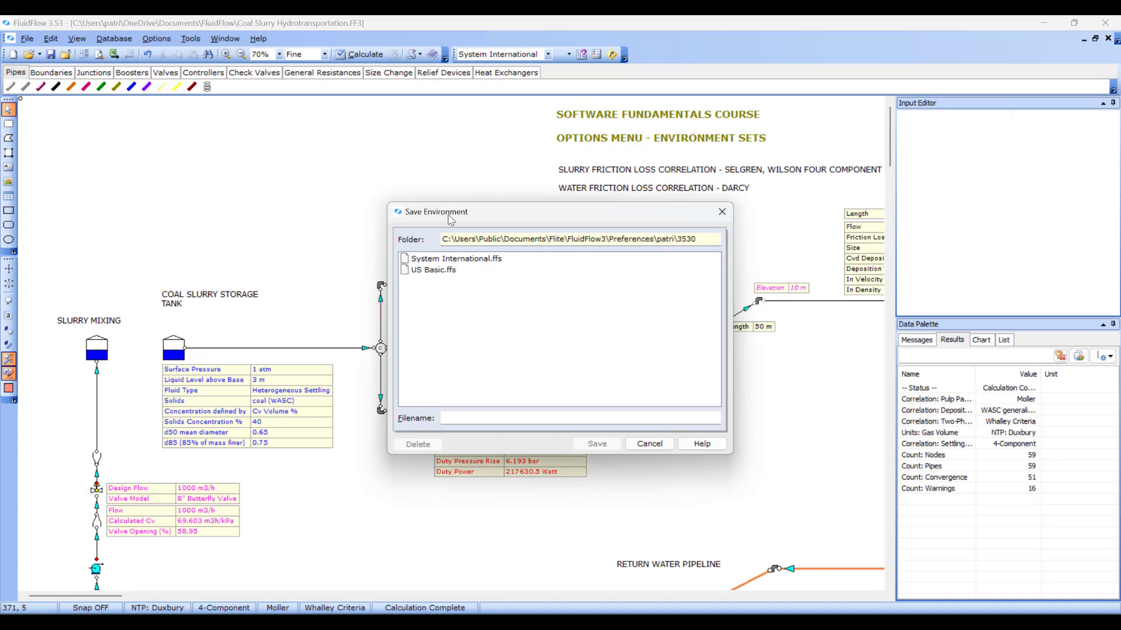
click(462, 262)
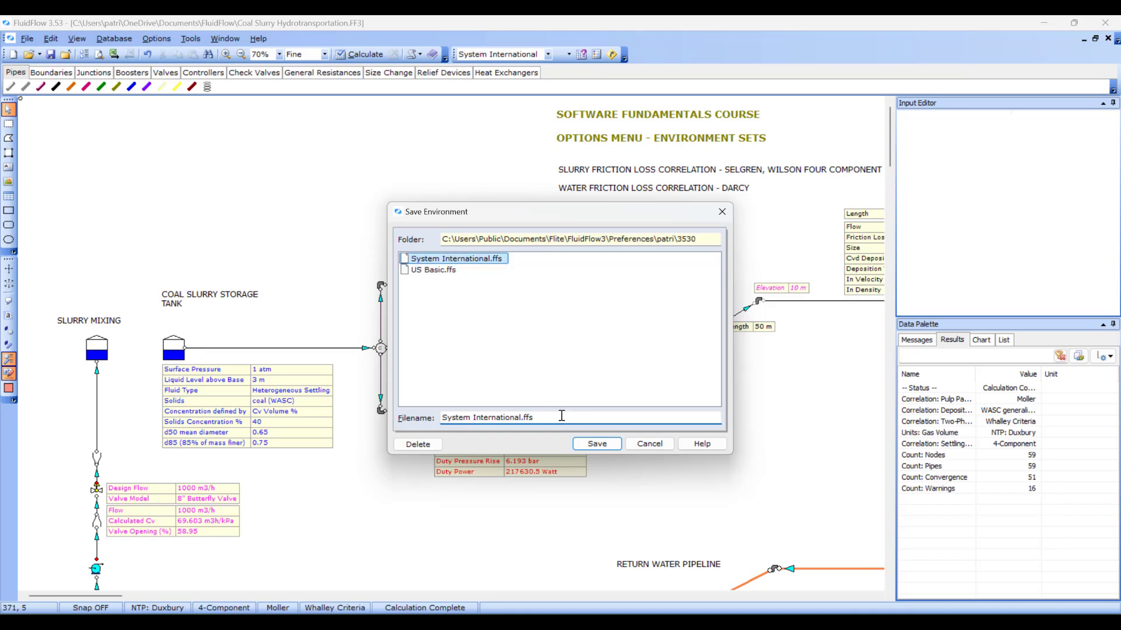
drag(559, 419, 429, 416)
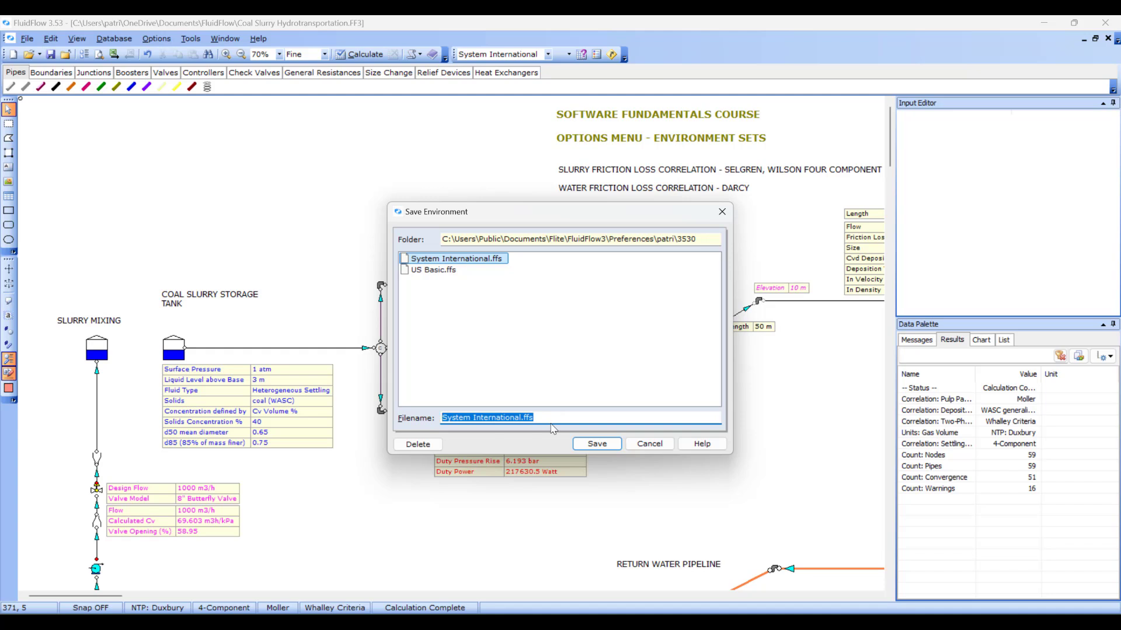
key(BackSpace)
text(co)
key(BackSpace)
key(BackSpace)
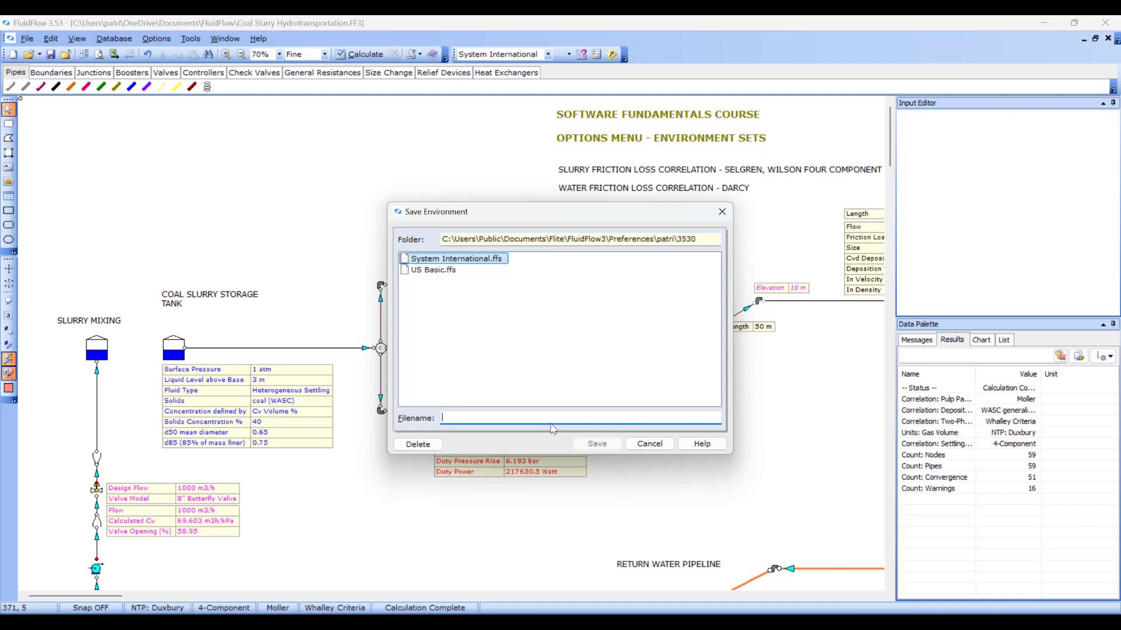
key(Caps_Lock)
text(Environment Set Demo)
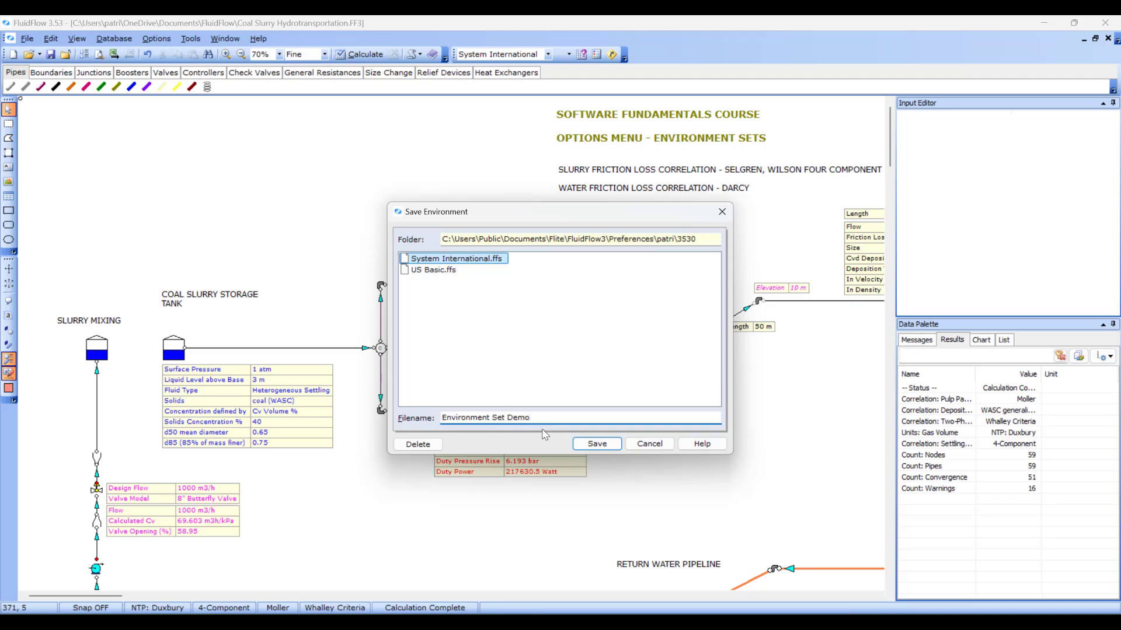
click(615, 449)
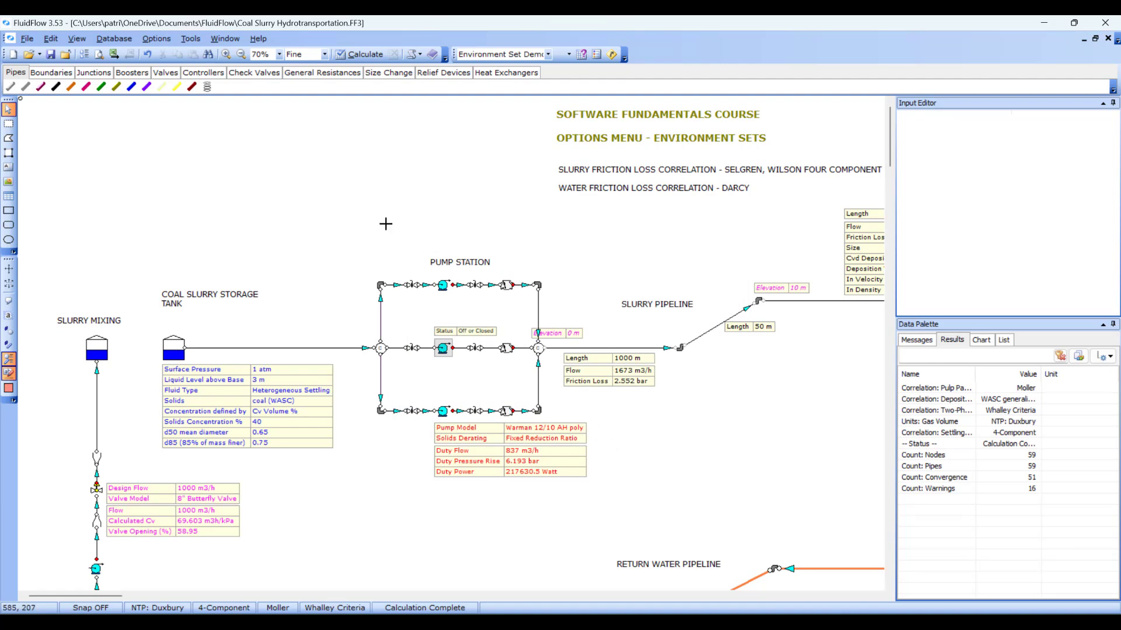
Set the default length of the Steel Pipe or Duct component to 20 m in the component defaults
click(156, 38)
mouse_move(183, 52)
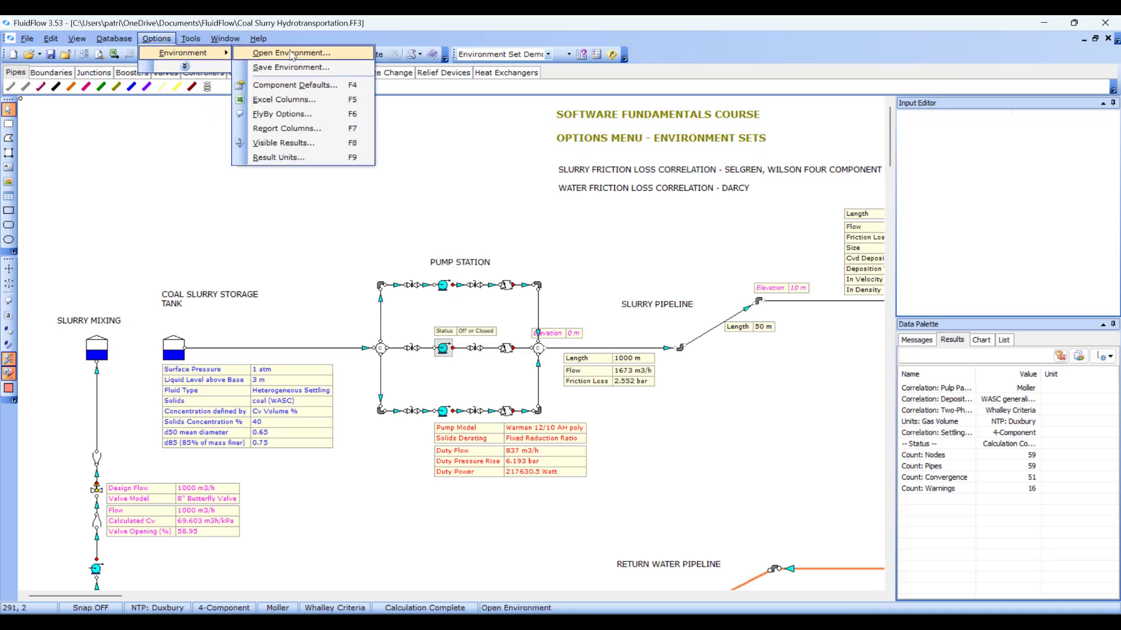
click(359, 86)
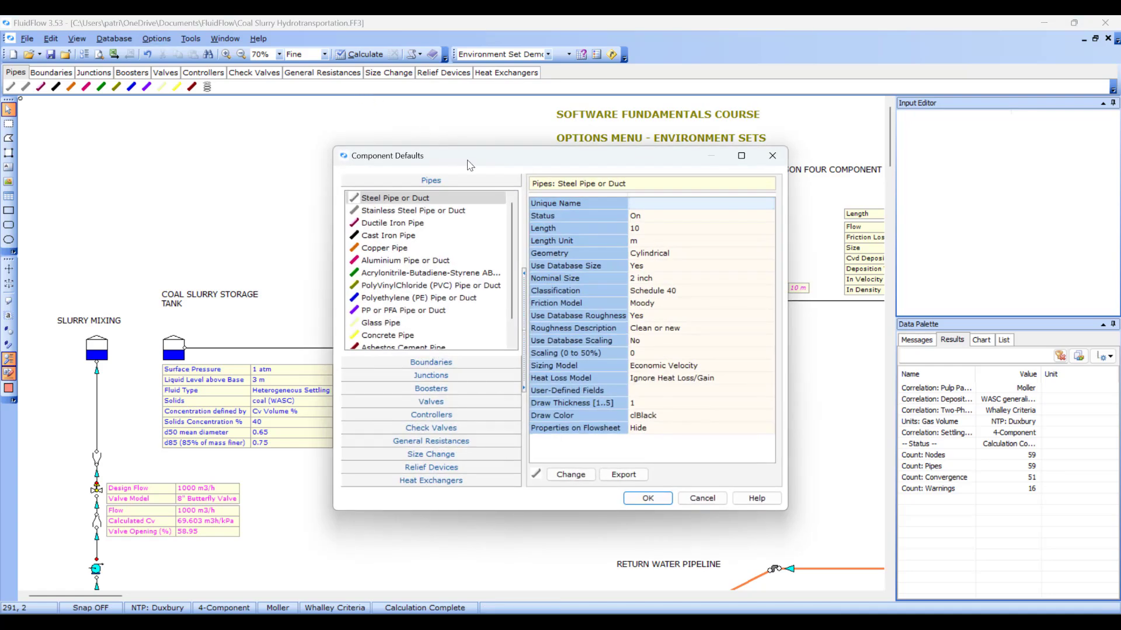
click(487, 199)
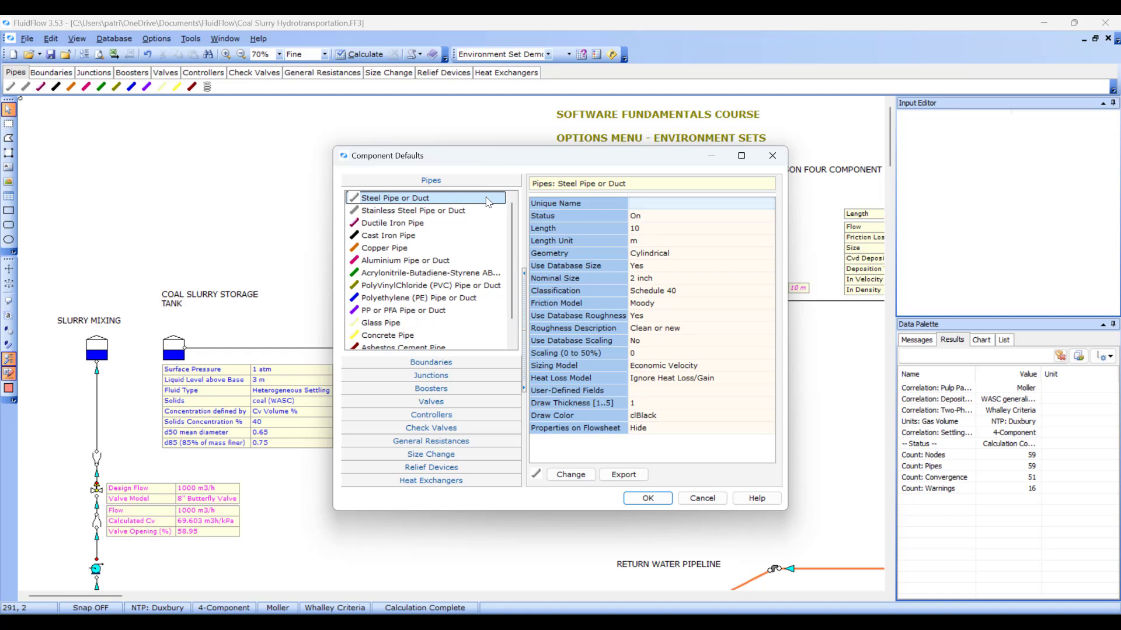
click(647, 233)
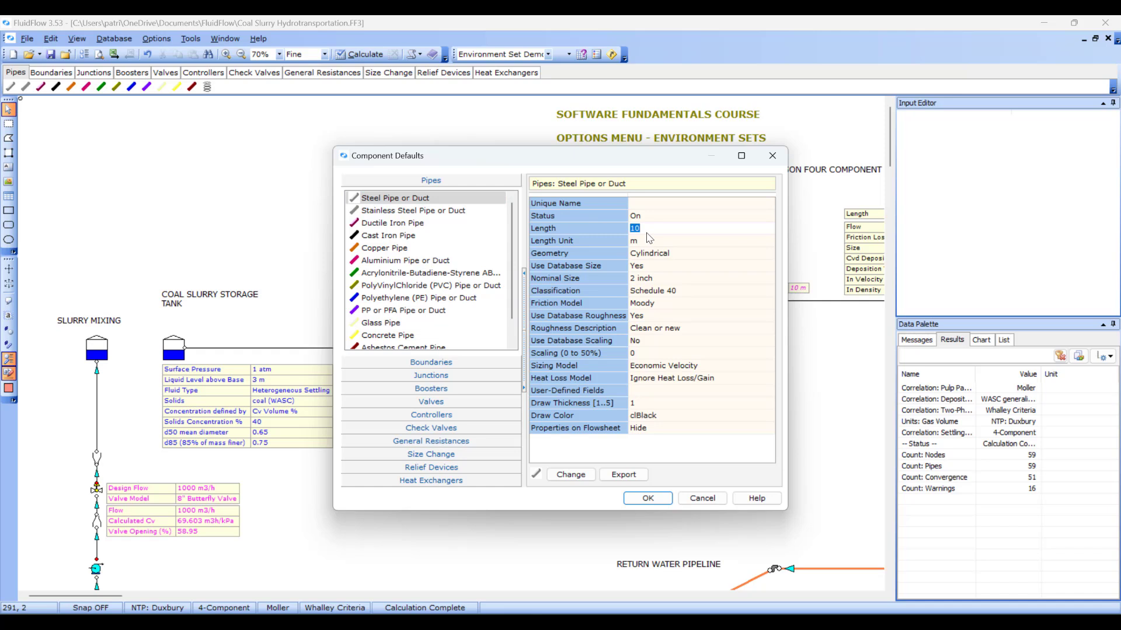
click(689, 293)
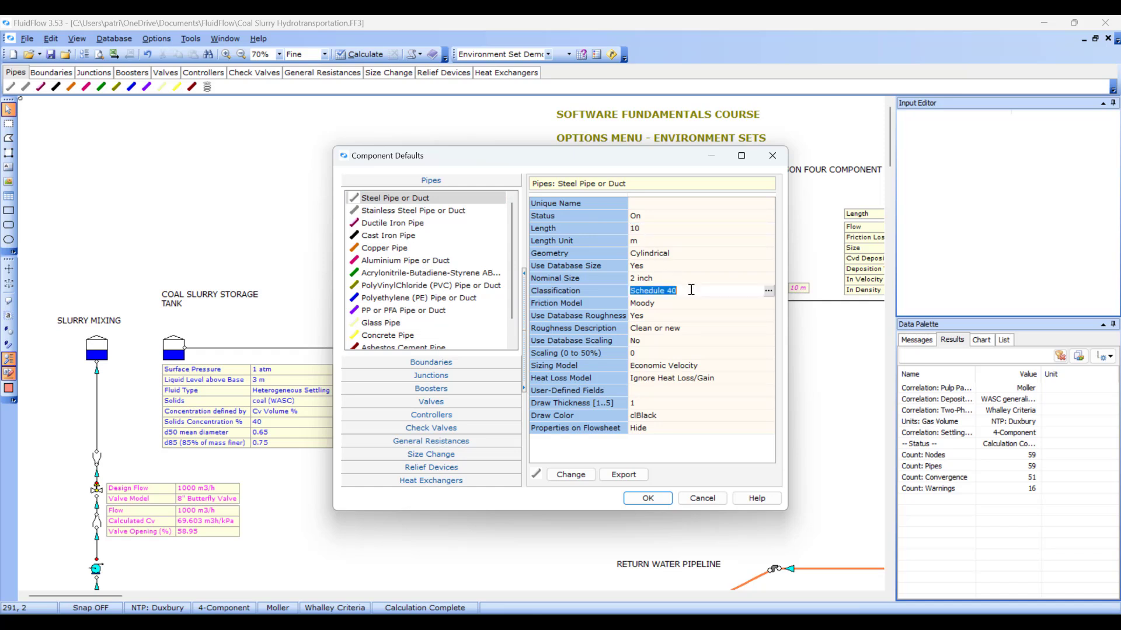
click(646, 230)
text(20)
Set the steel pipe's default classification to 2 inch Schedule 5 and apply the component defaults
click(681, 291)
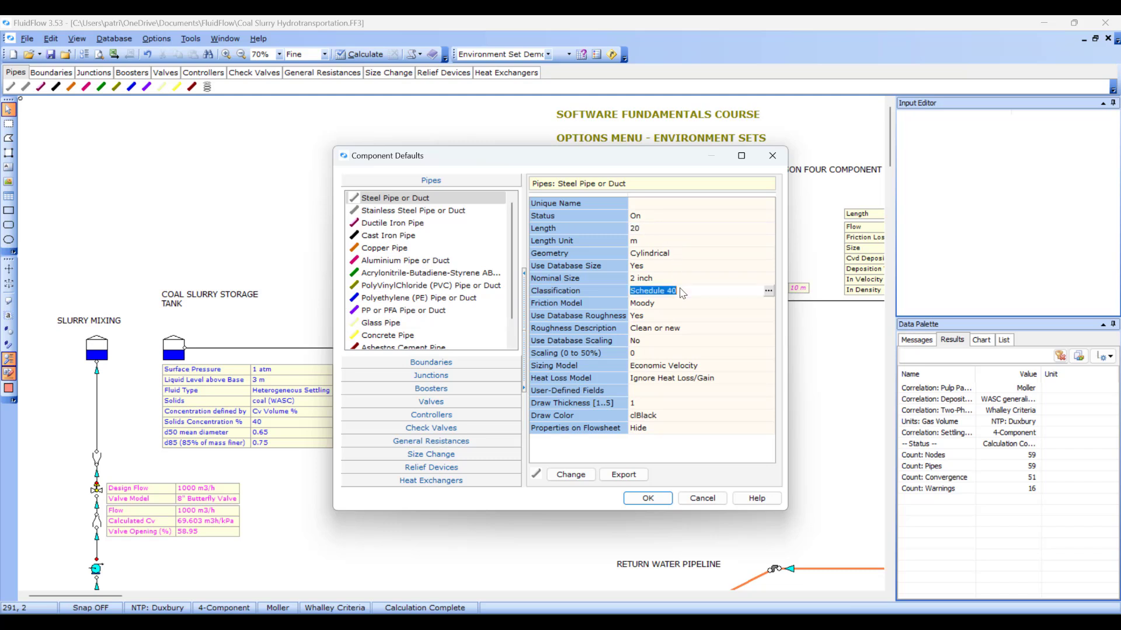
click(766, 291)
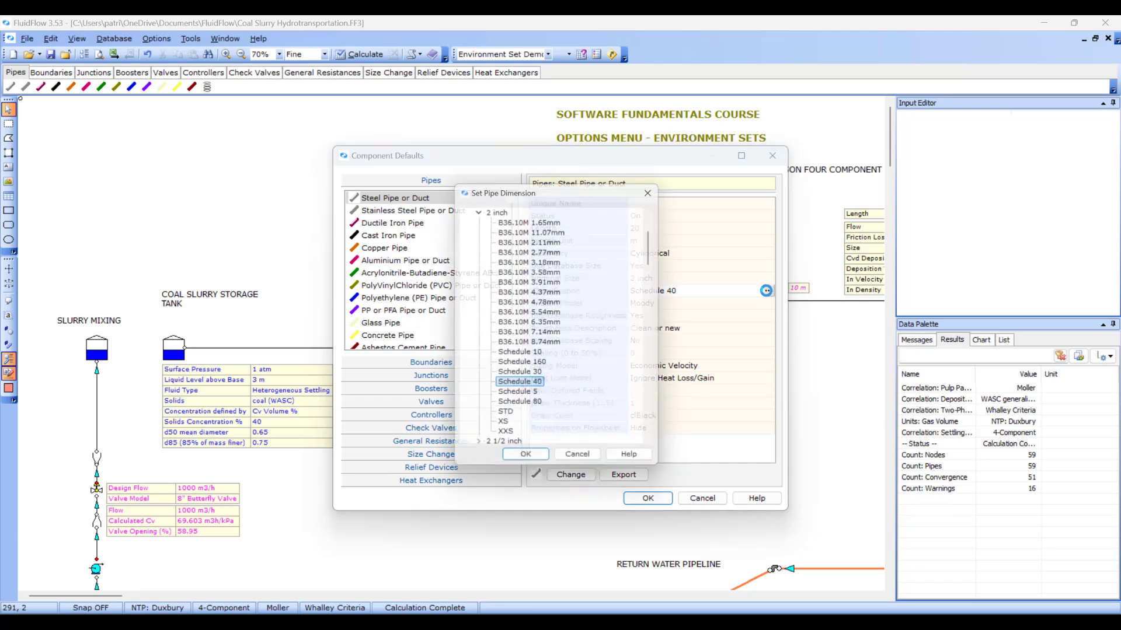
click(535, 401)
click(527, 465)
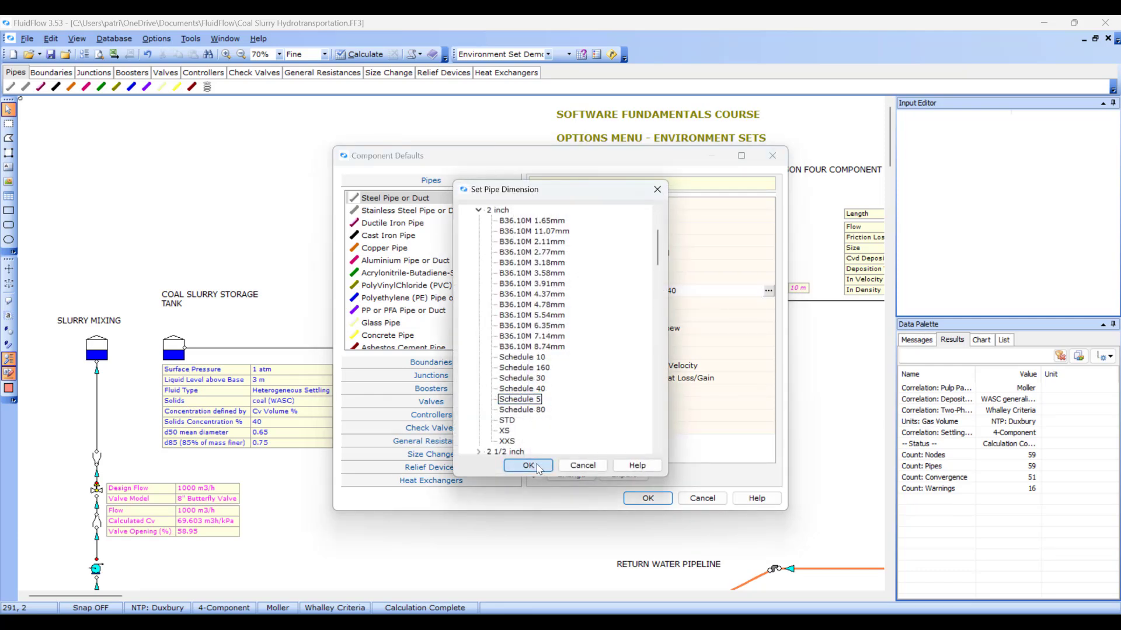
click(648, 498)
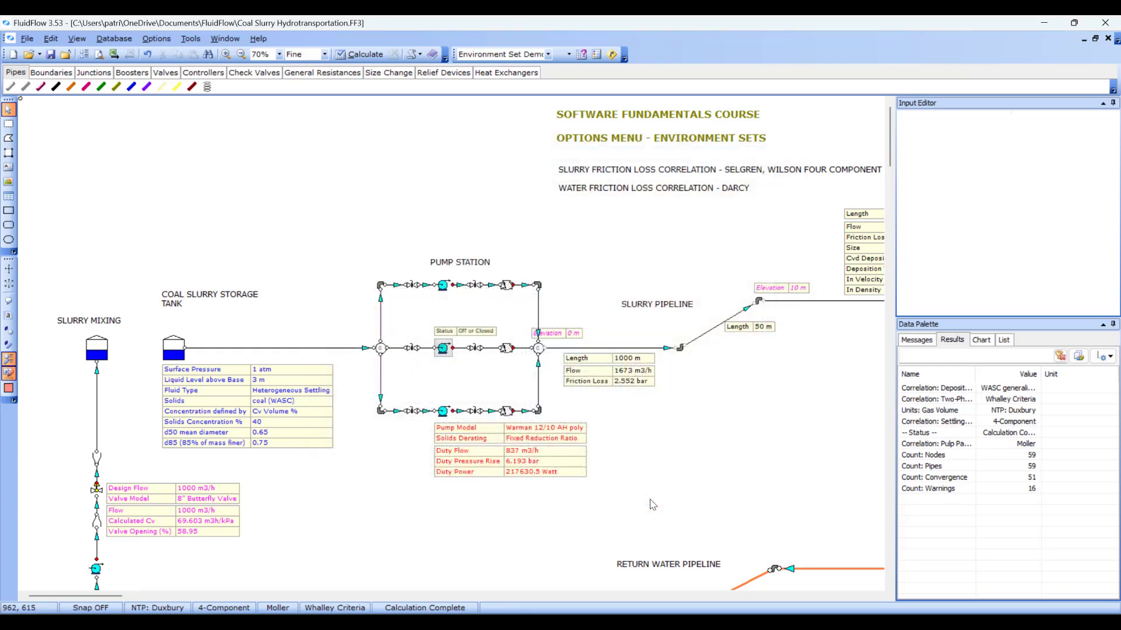
Draw a horizontal Steel Pipe or Duct on the empty flowsheet area below the pump station's duty table
click(10, 87)
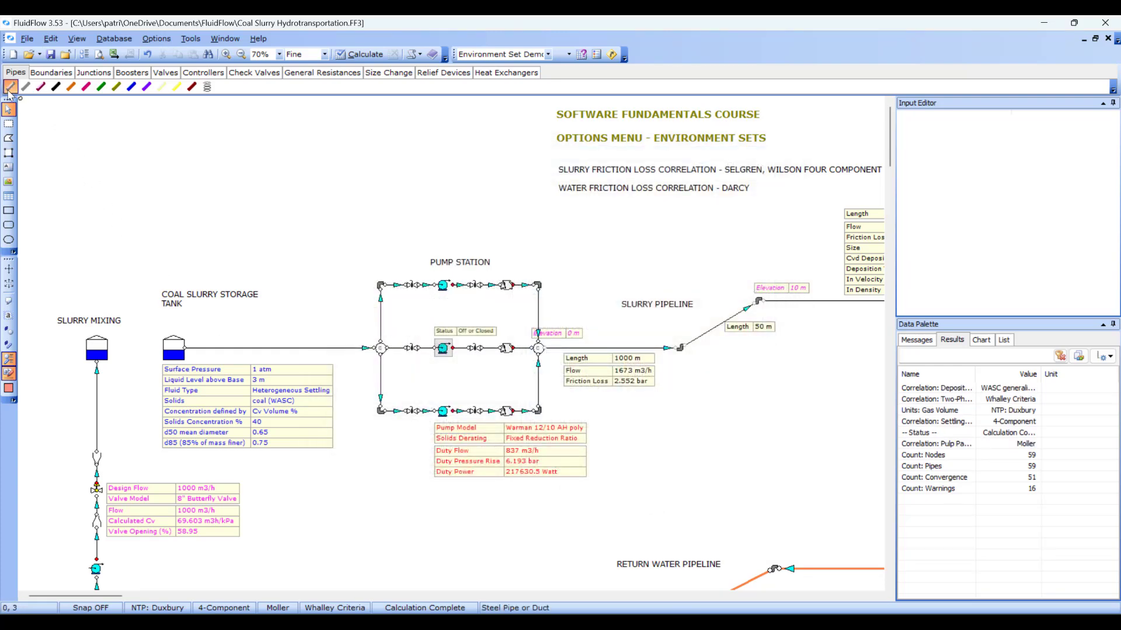
drag(397, 506, 592, 507)
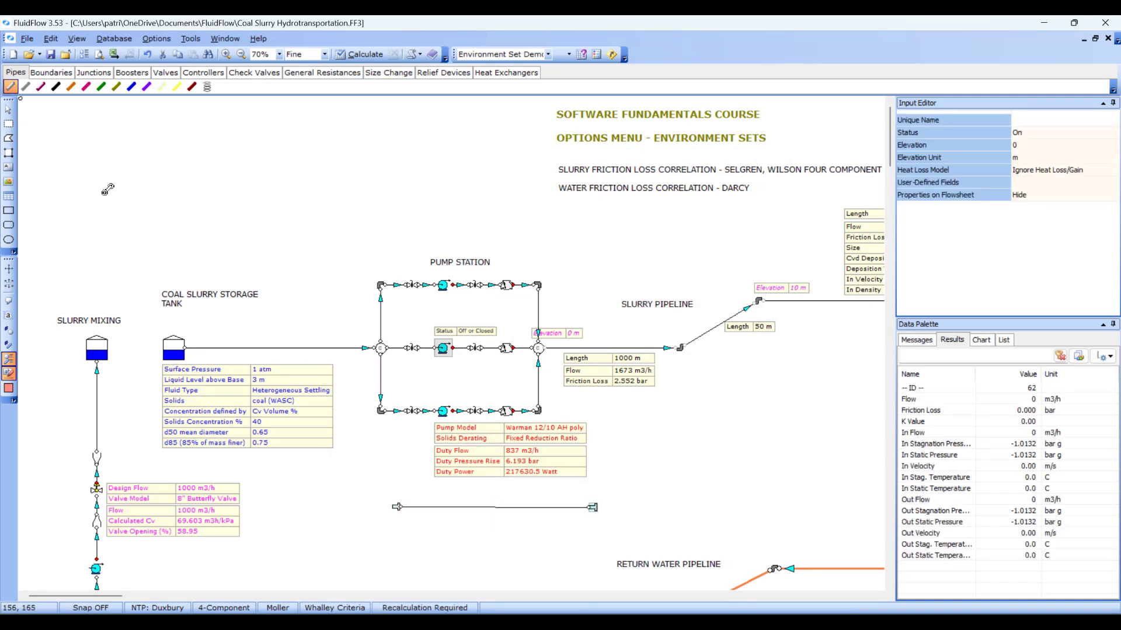
click(8, 109)
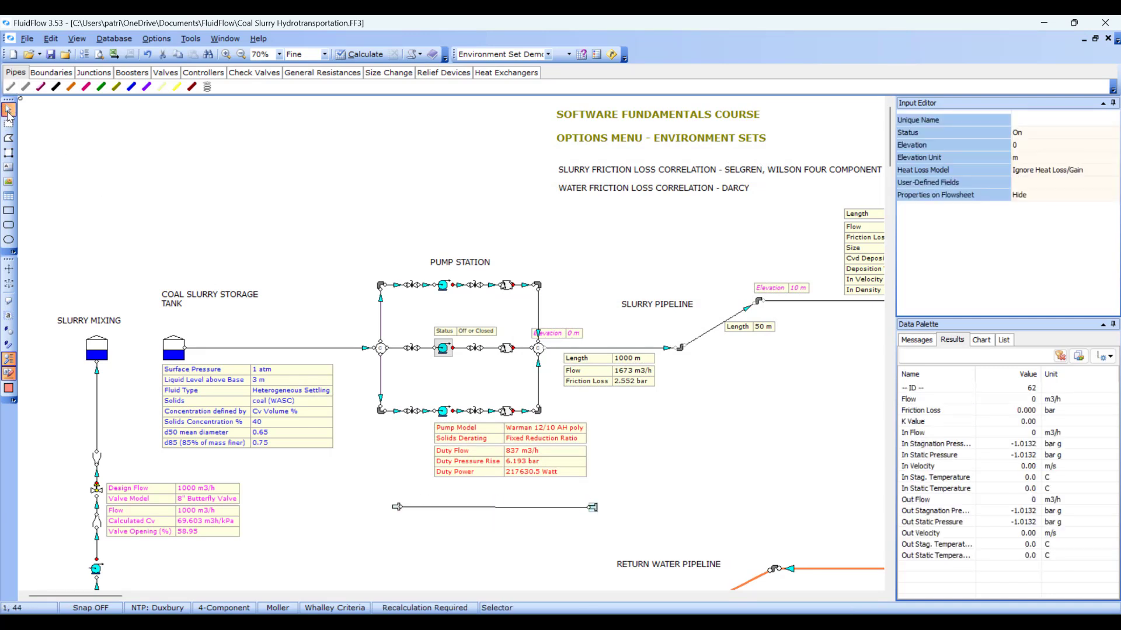
Check the length and classification of the newly drawn steel pipe against the component defaults
click(496, 509)
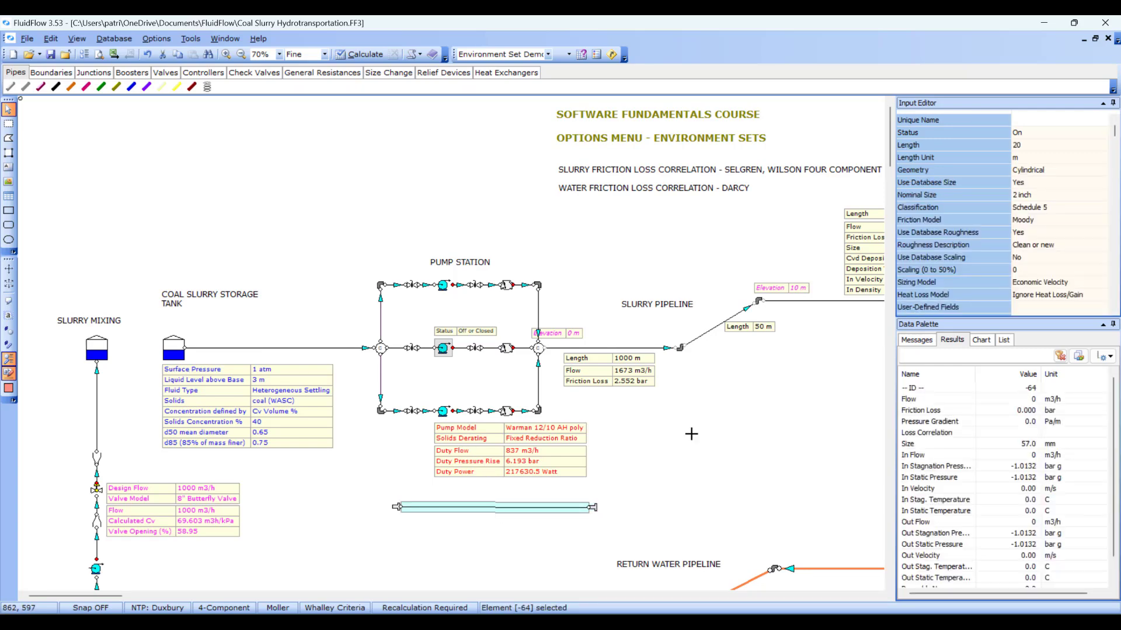
click(1032, 147)
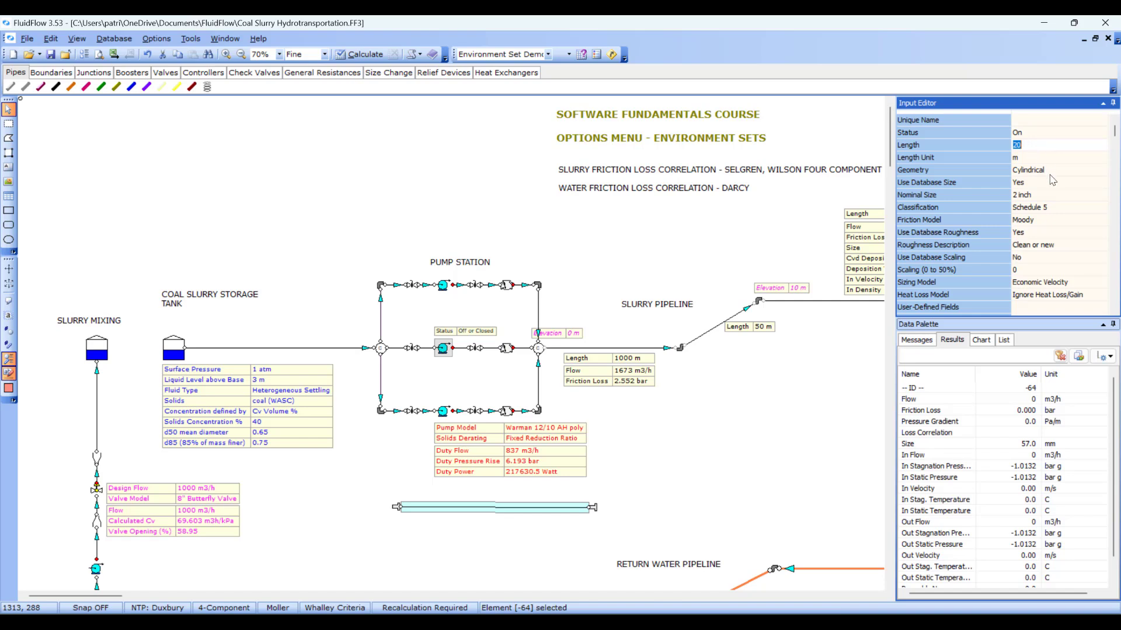
click(1059, 209)
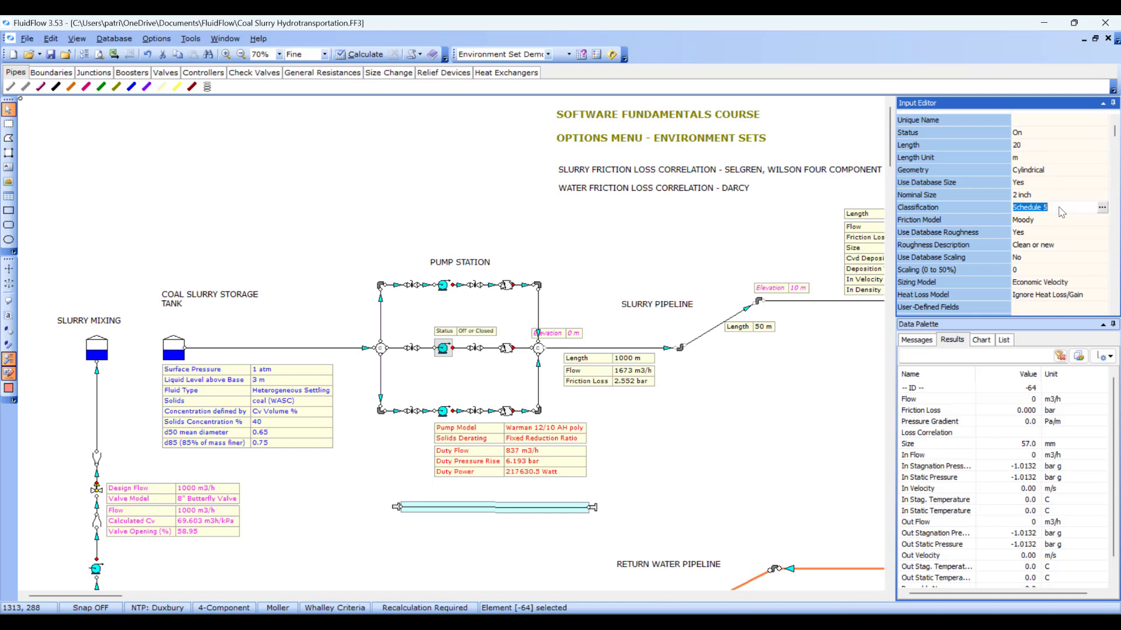
click(600, 323)
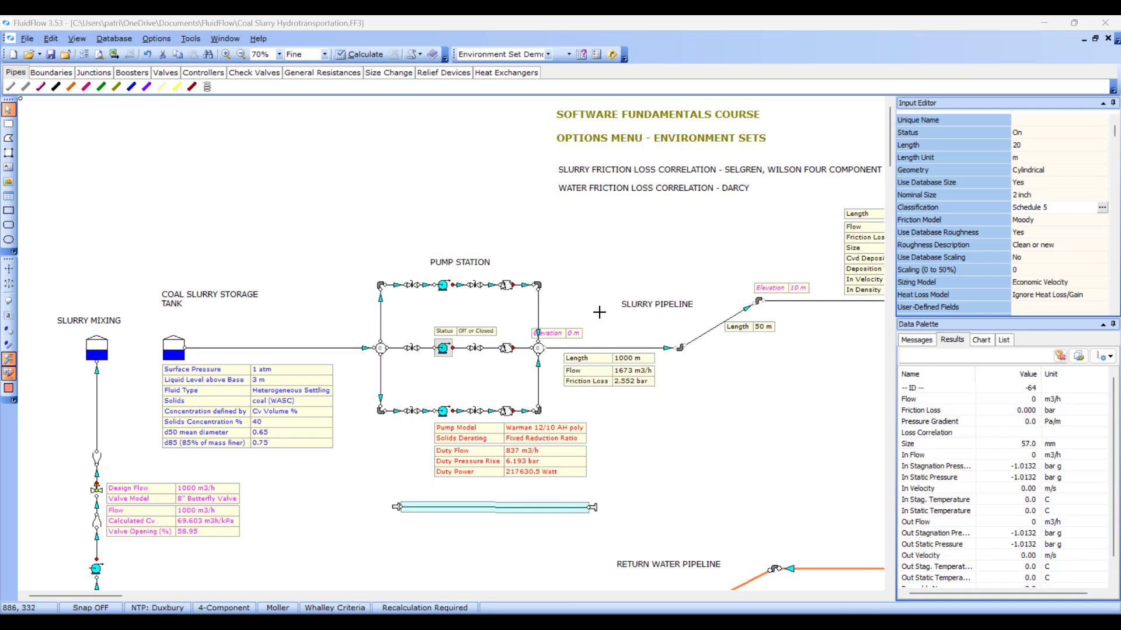
Clear all input properties of the Steel Pipe or Duct from the visible Excel columns and apply the change
click(157, 39)
mouse_move(183, 52)
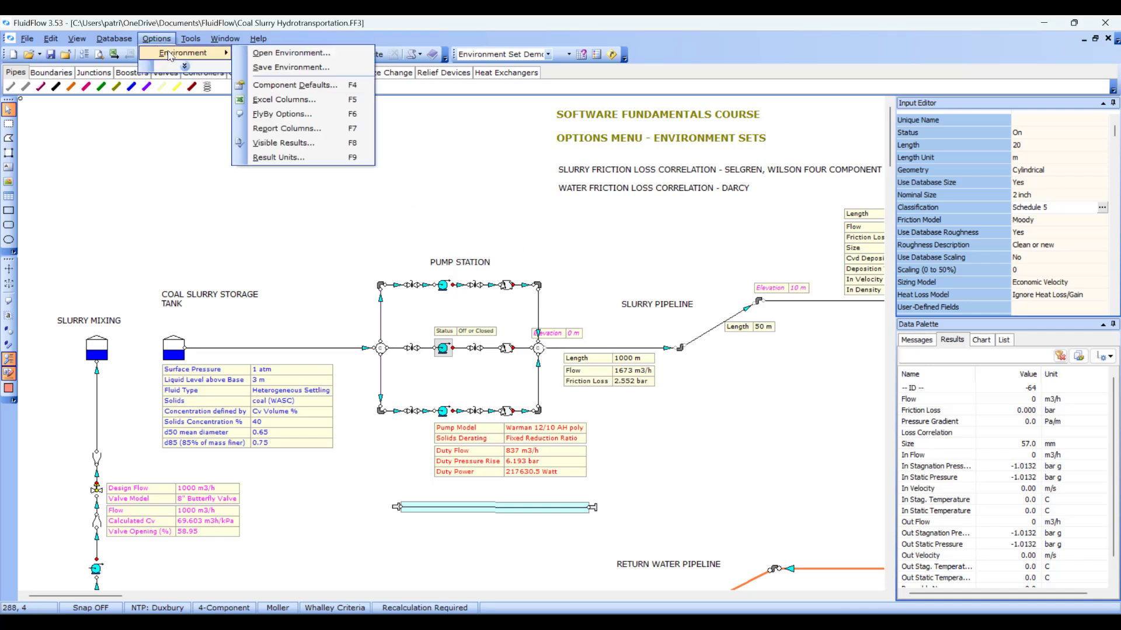
click(337, 102)
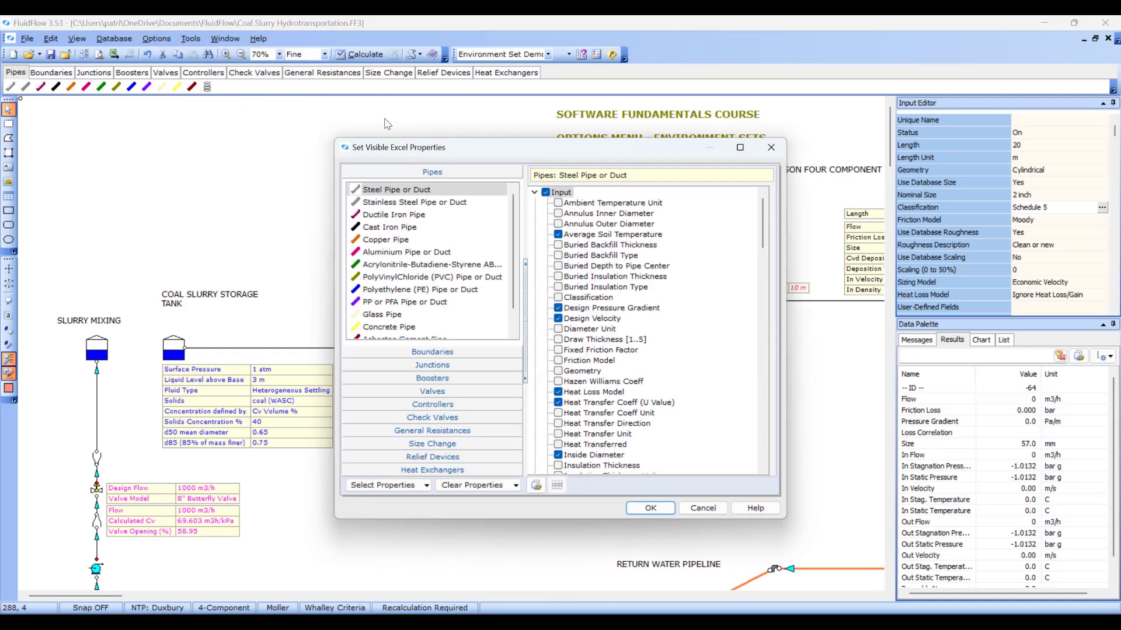
click(469, 194)
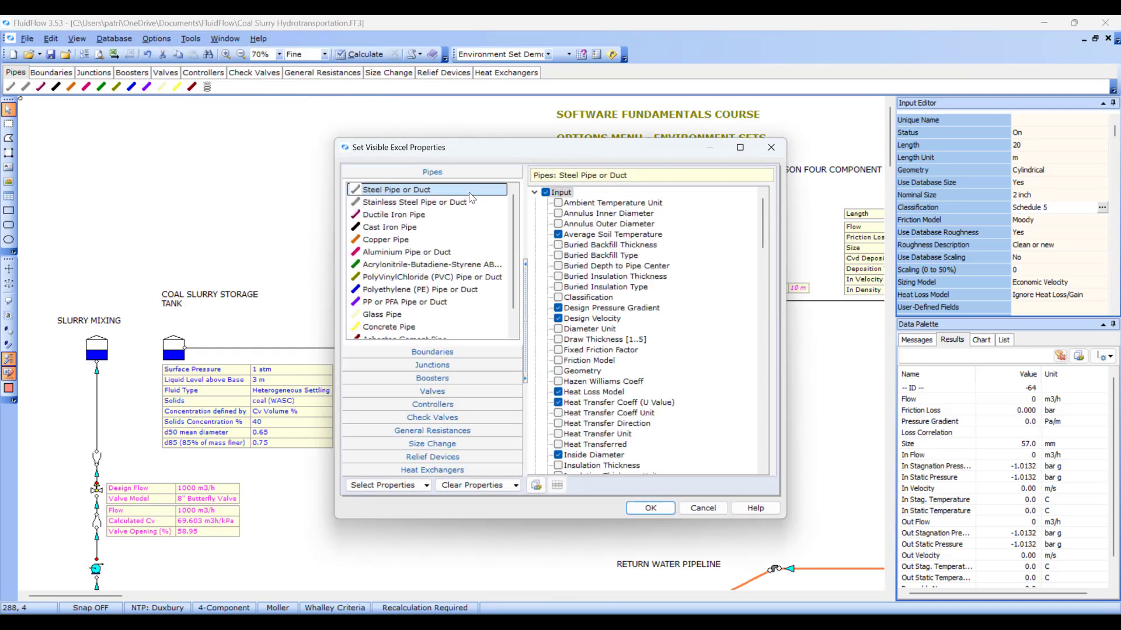
click(545, 194)
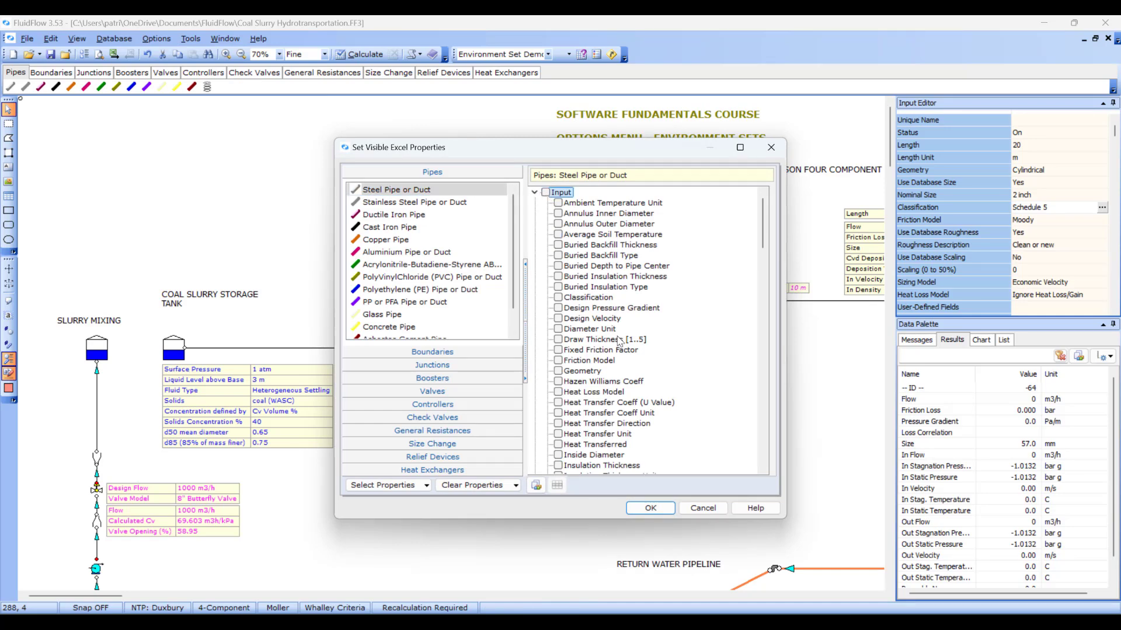
click(651, 508)
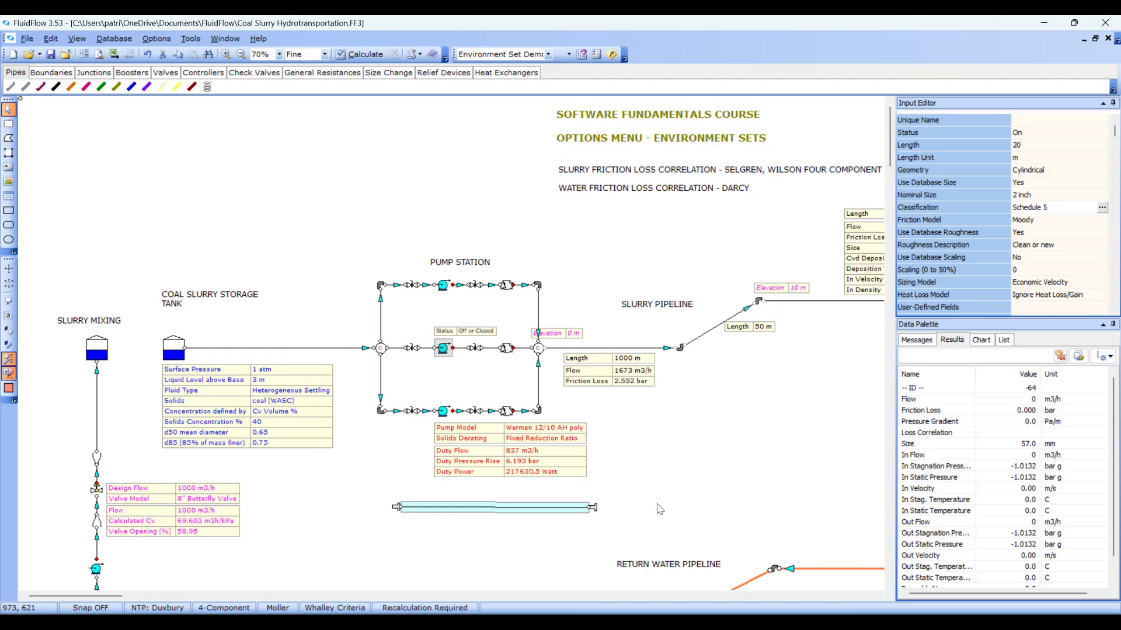
Export the flowsheet to Excel, examine the column headings of the Steel Pipe or Duct results table, and close the workbook
click(115, 55)
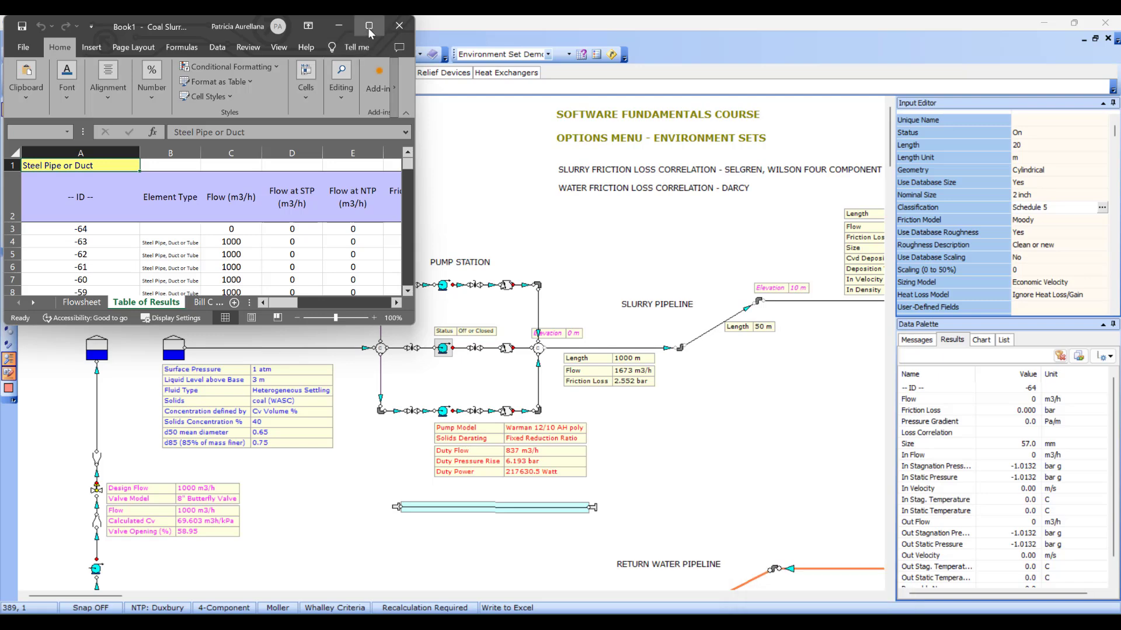
click(369, 26)
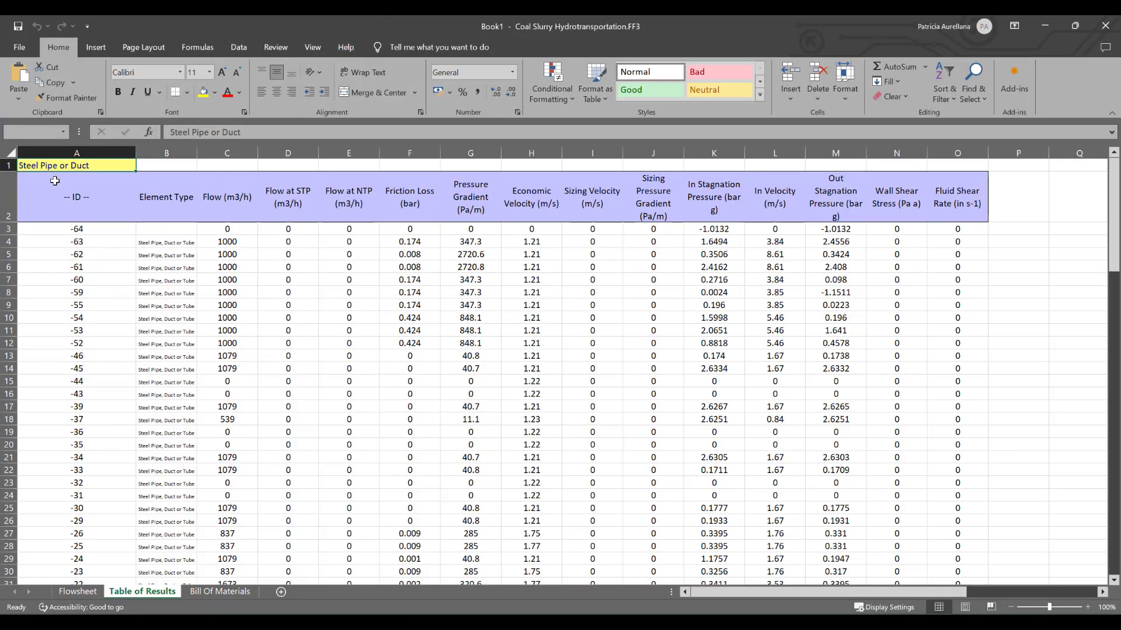
click(55, 180)
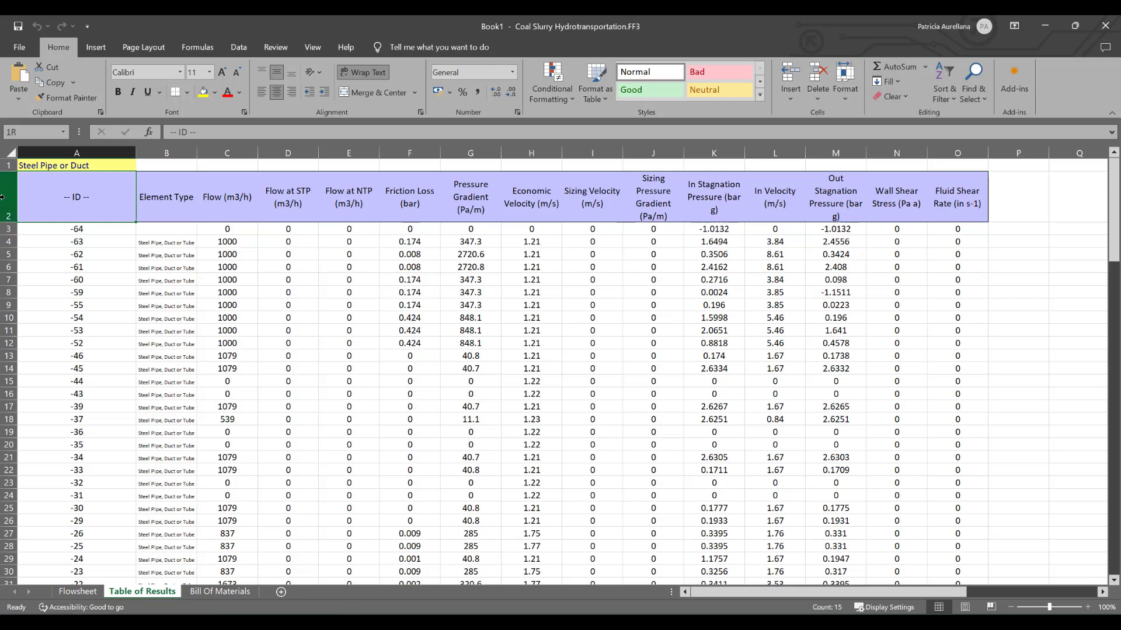
click(5, 197)
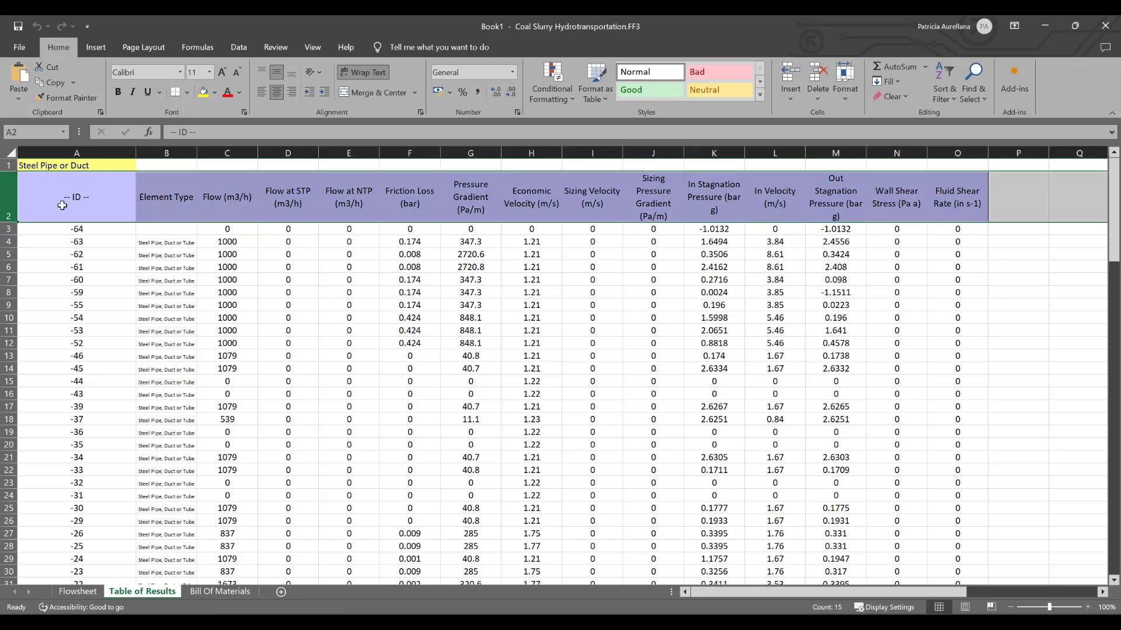
click(333, 252)
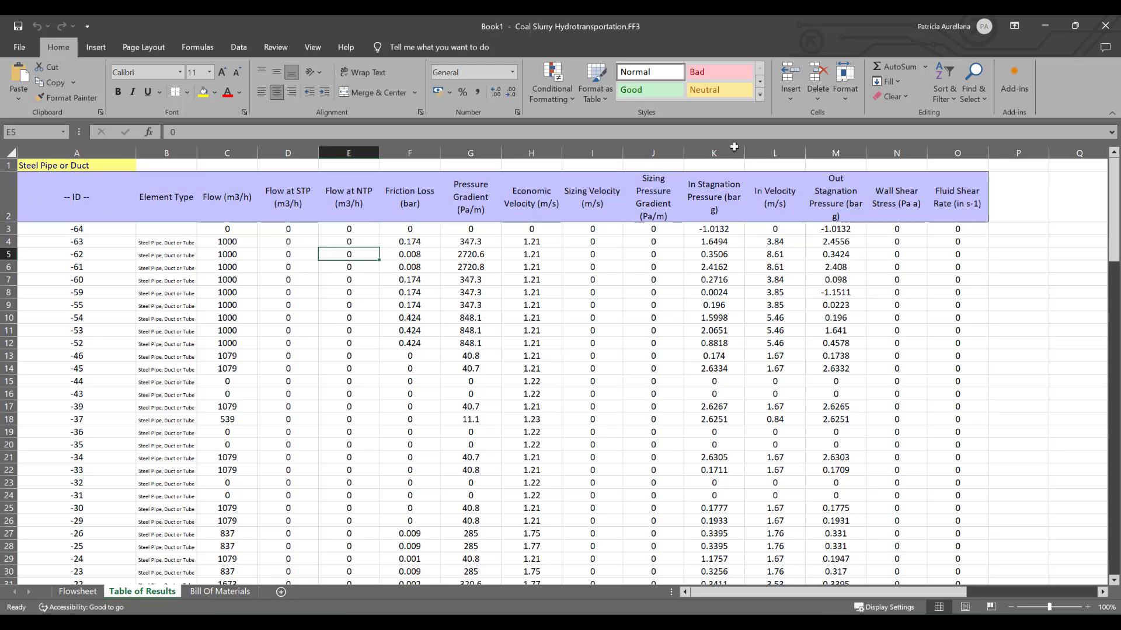
click(1104, 27)
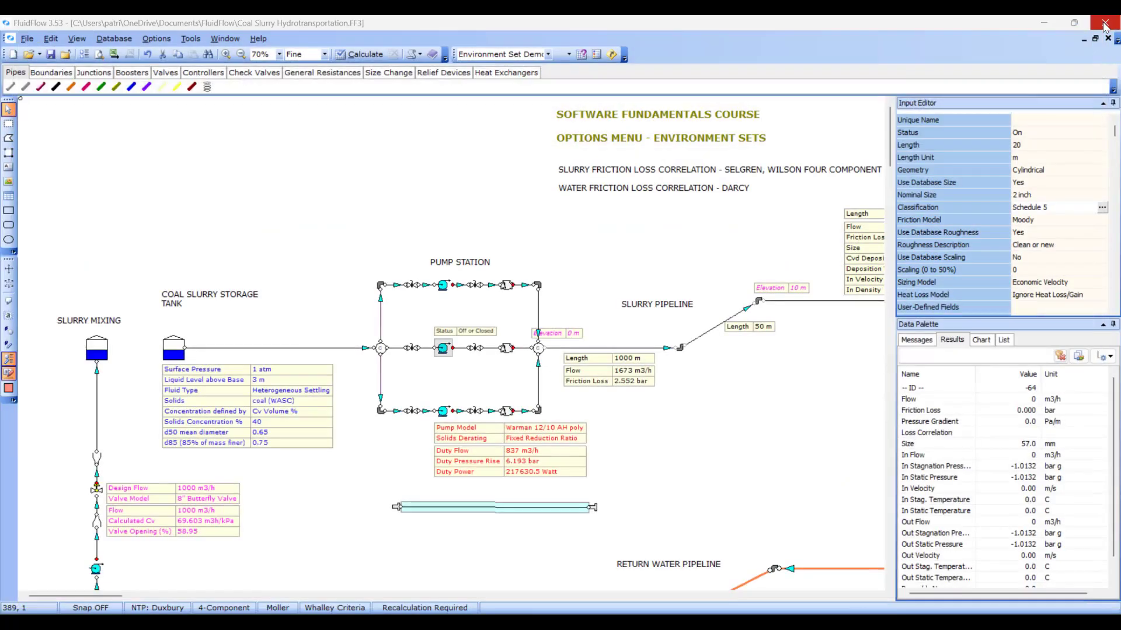
Select all input properties of the Steel Pipe or Duct as visible Excel columns and apply the change
click(156, 38)
mouse_move(183, 53)
click(300, 100)
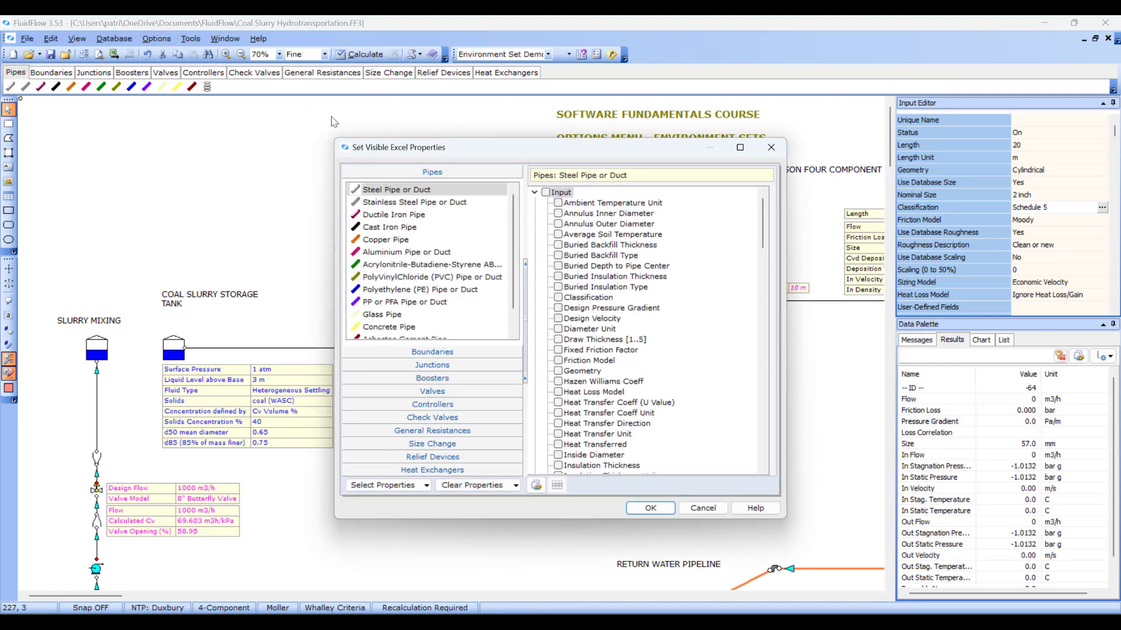
click(547, 192)
click(658, 505)
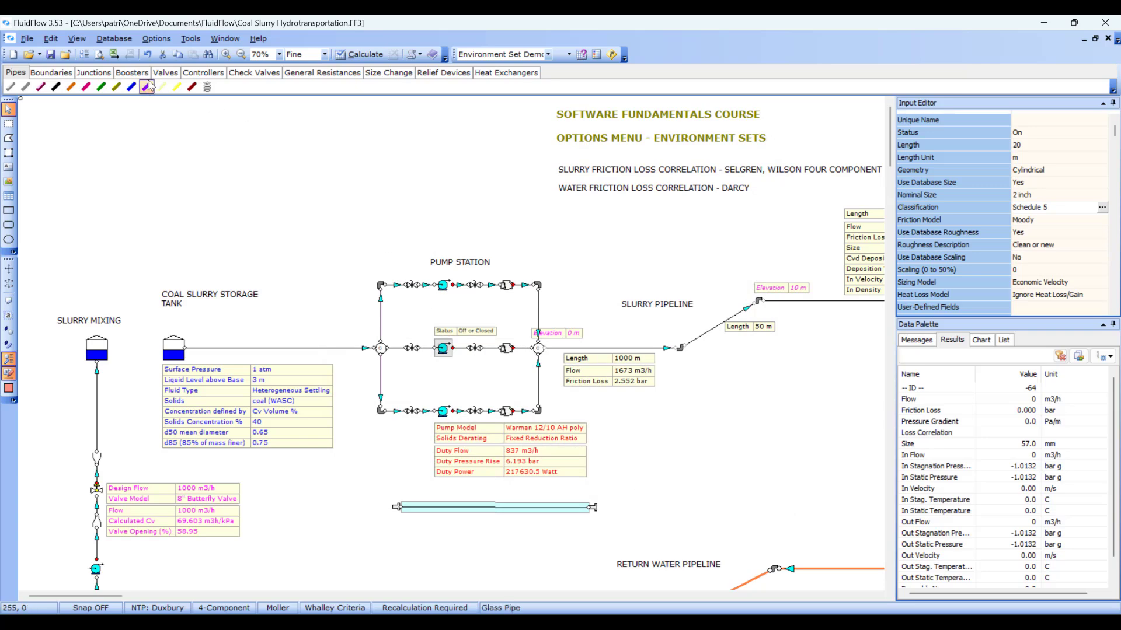
Export the flowsheet to Excel again, review the full width of the Steel Pipe or Duct input columns, and close the workbook
click(115, 56)
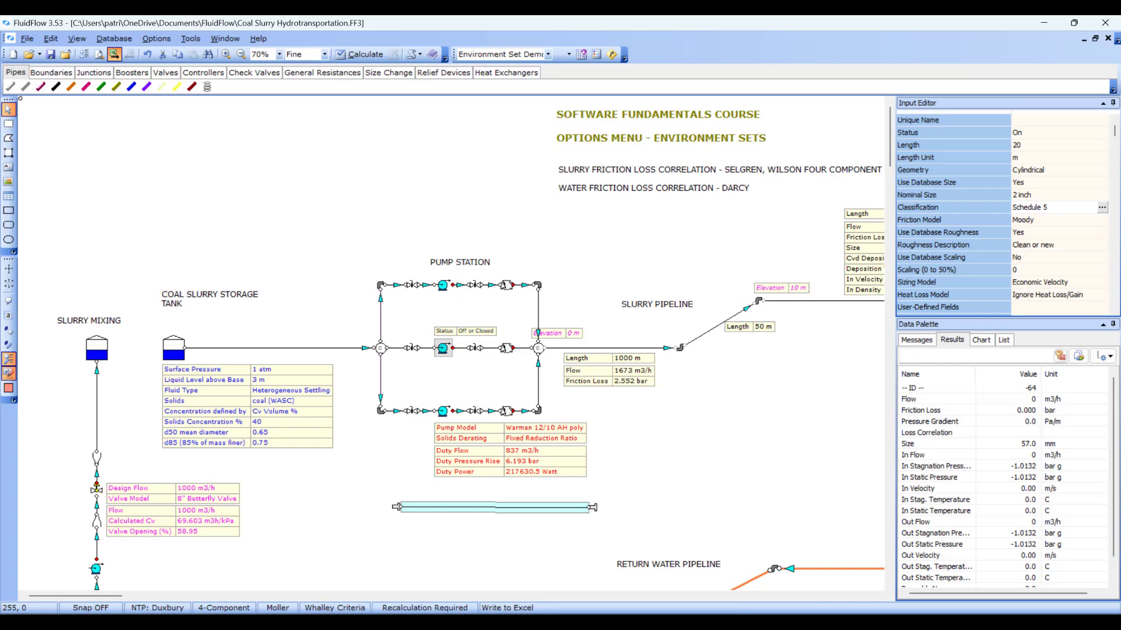
click(369, 27)
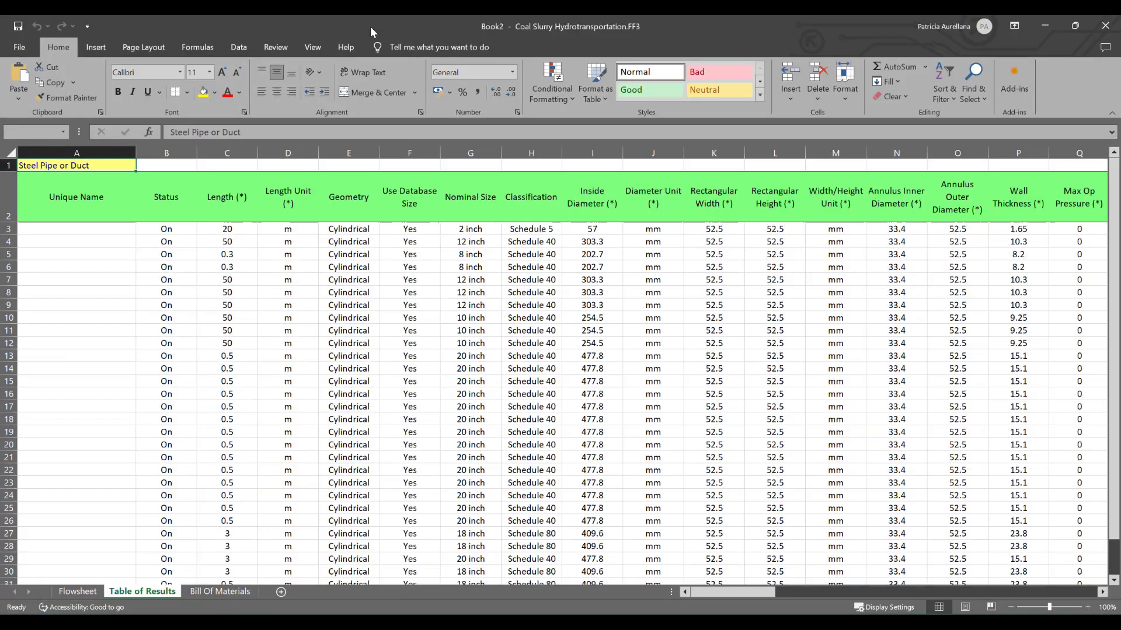
click(4, 197)
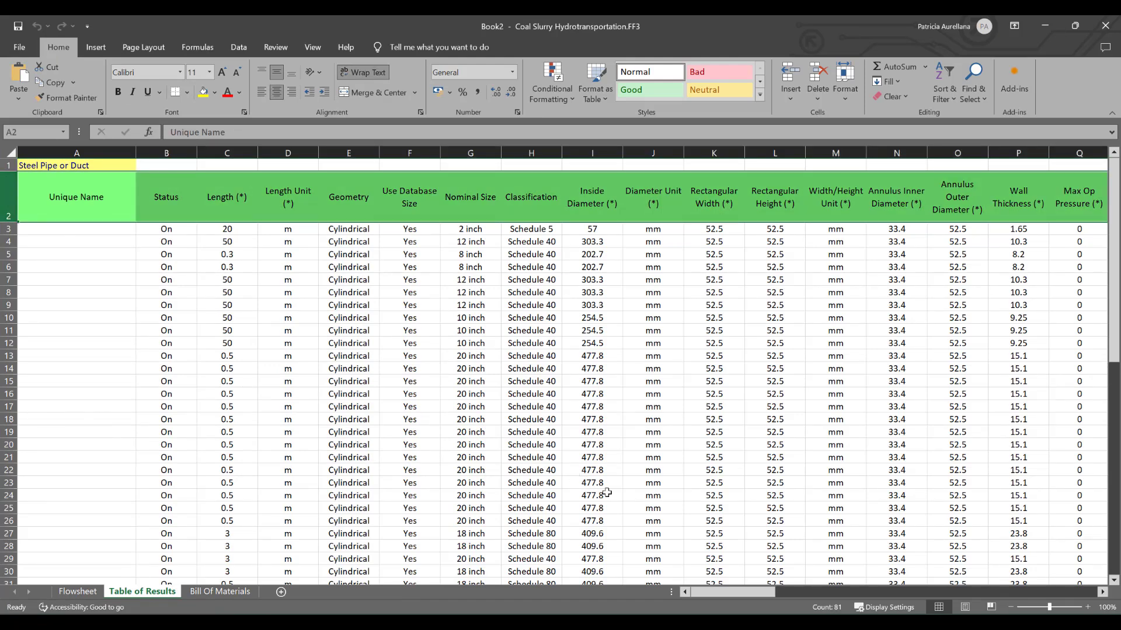
drag(702, 590, 932, 599)
drag(864, 593, 694, 593)
click(557, 333)
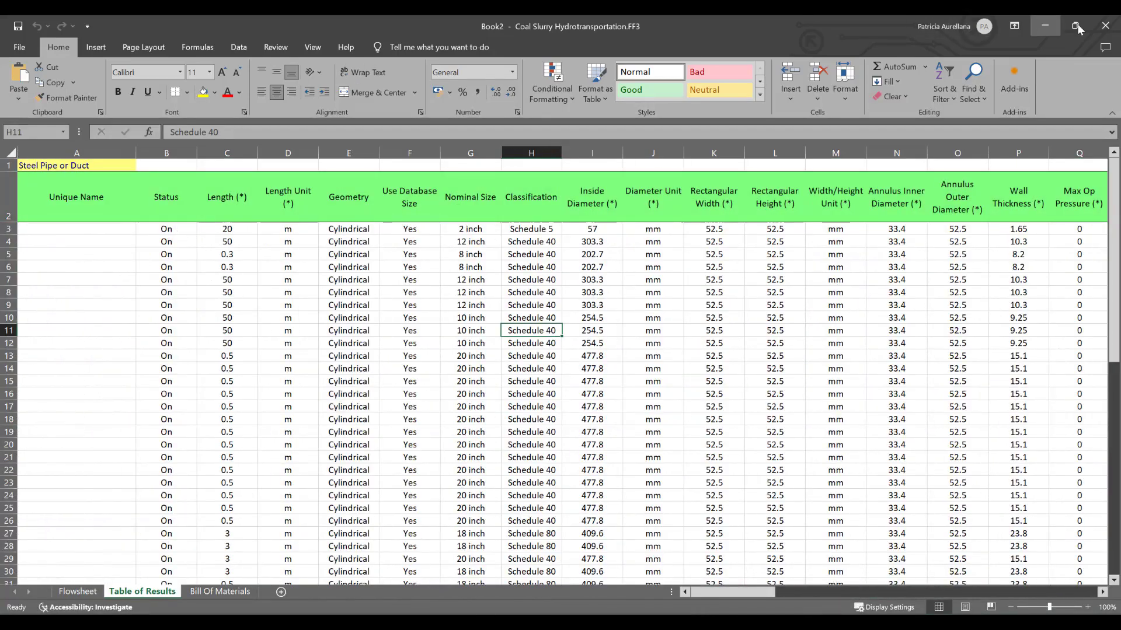
click(1105, 26)
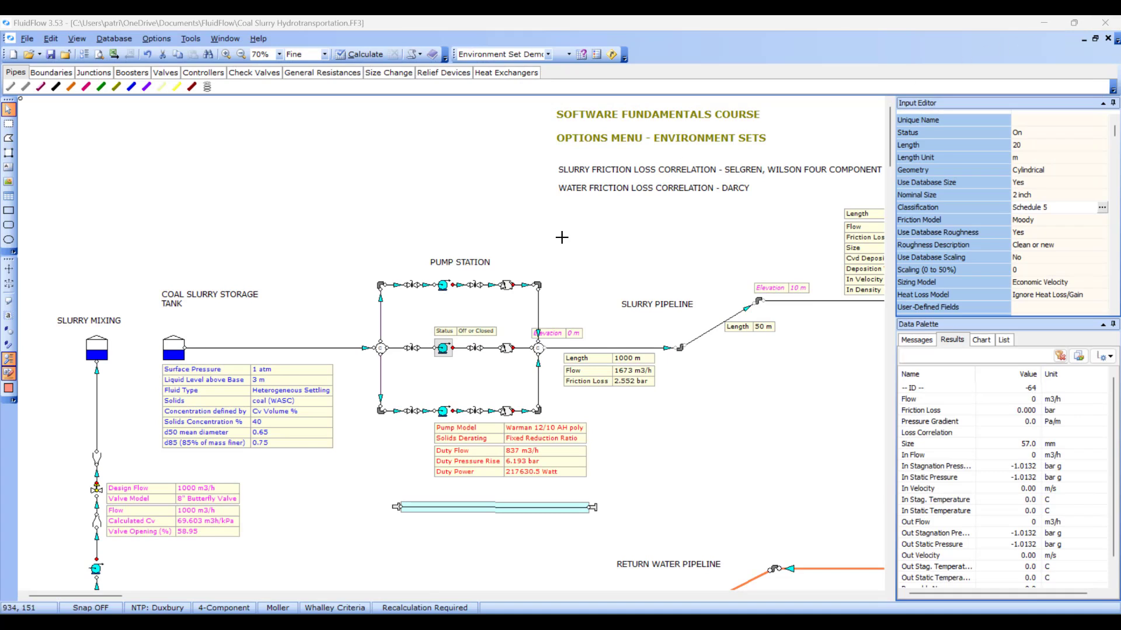
Turn on the FlyBy display and inspect the pipe leaving the coal slurry storage tank
click(163, 39)
mouse_move(180, 56)
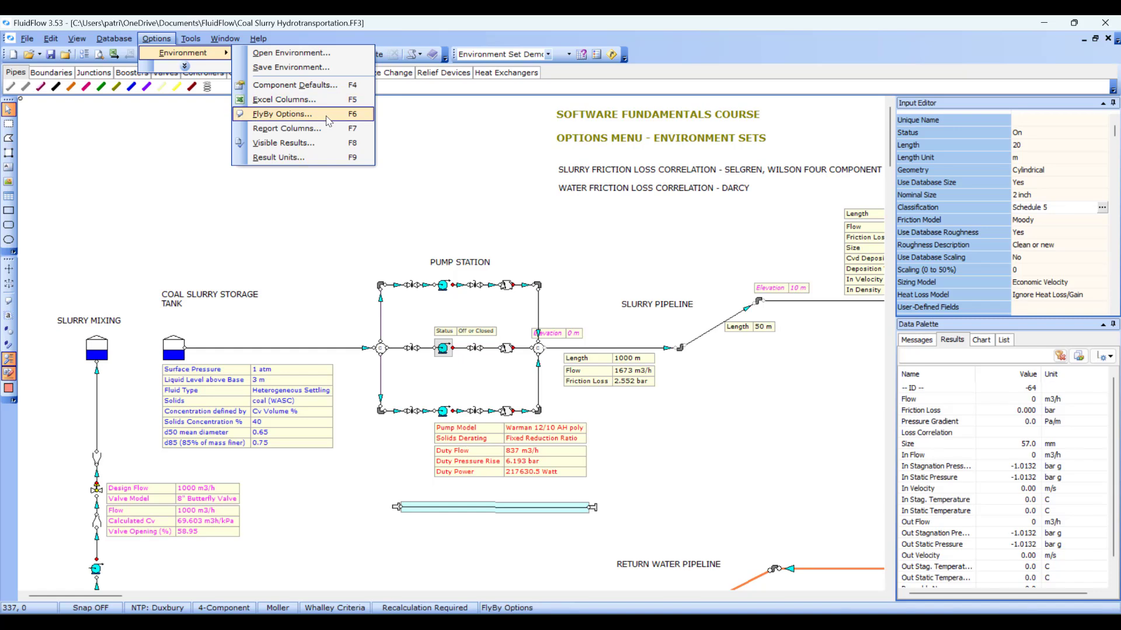
click(313, 208)
click(9, 301)
mouse_move(229, 352)
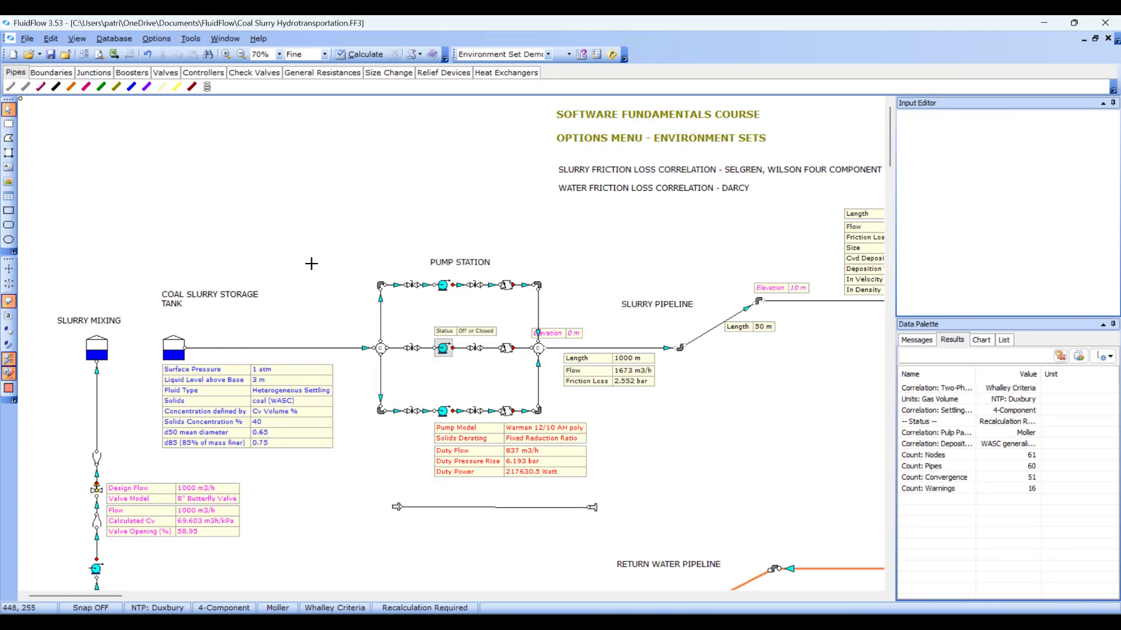
scroll(312, 260, down, 3)
mouse_move(309, 232)
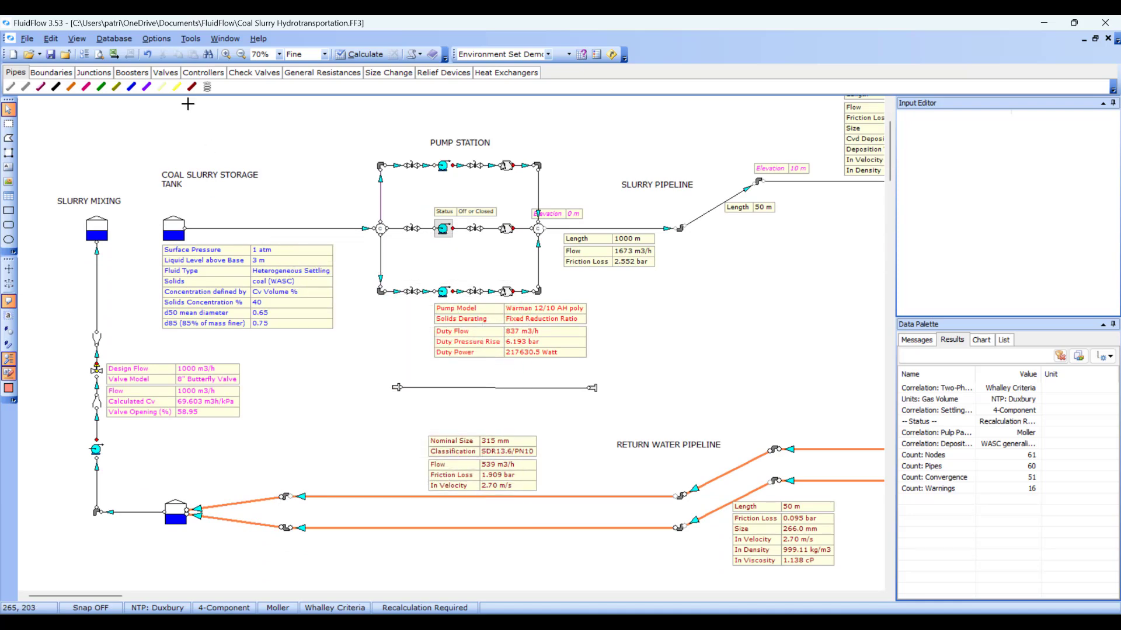
Clear all input properties of the Steel Pipe or Duct in the FlyBy options and check the FlyBy on the slurry mixing pipe
click(161, 39)
mouse_move(175, 53)
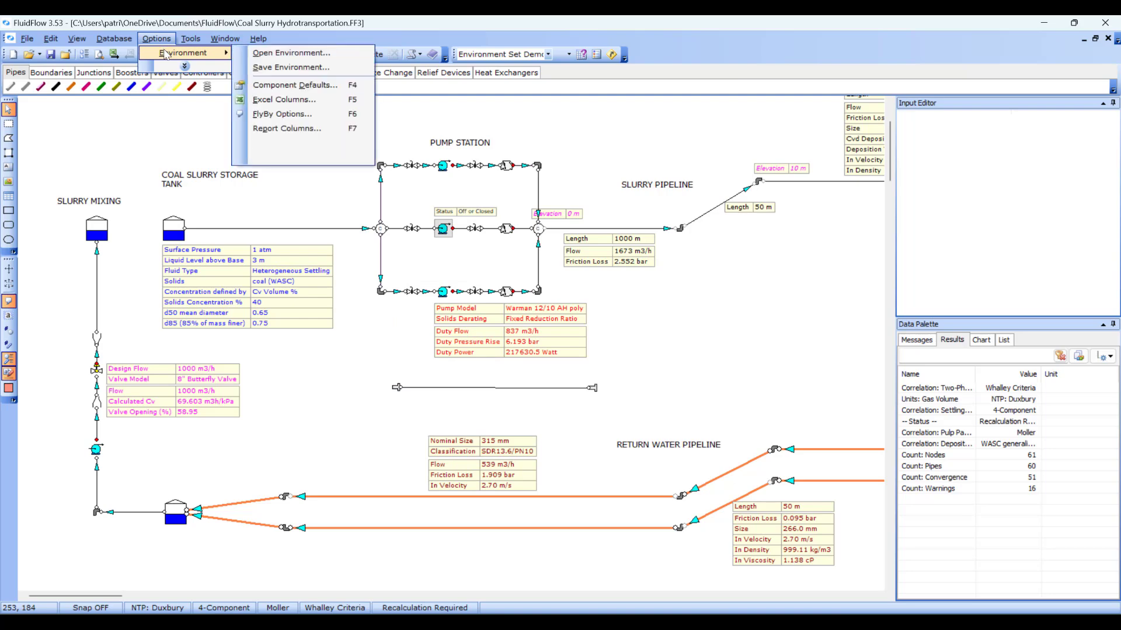
click(314, 116)
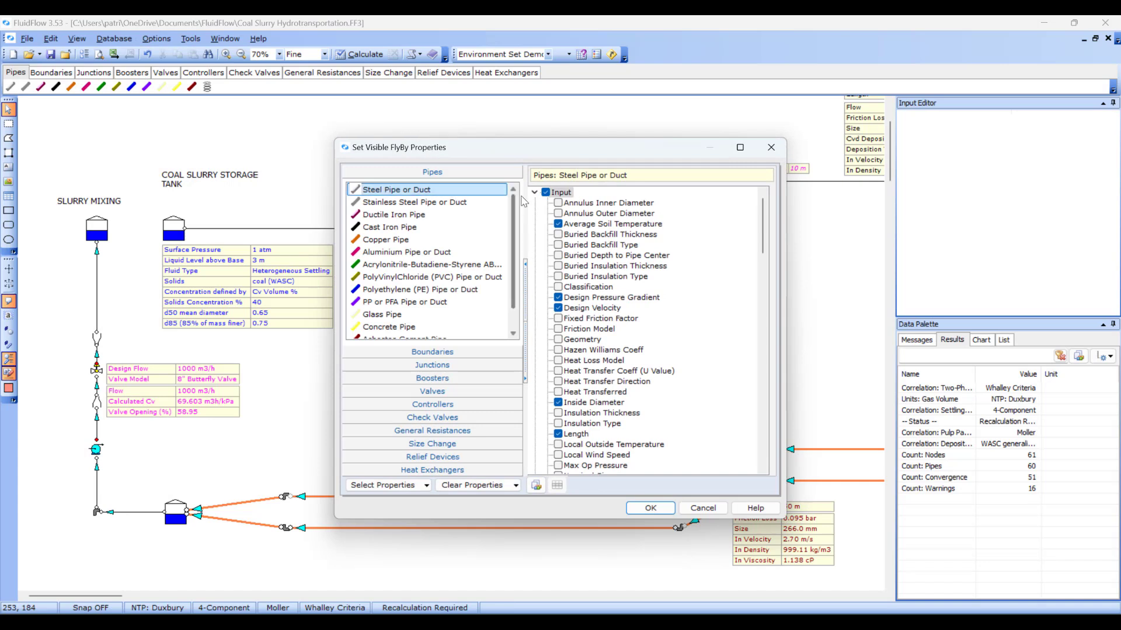
click(546, 193)
click(651, 506)
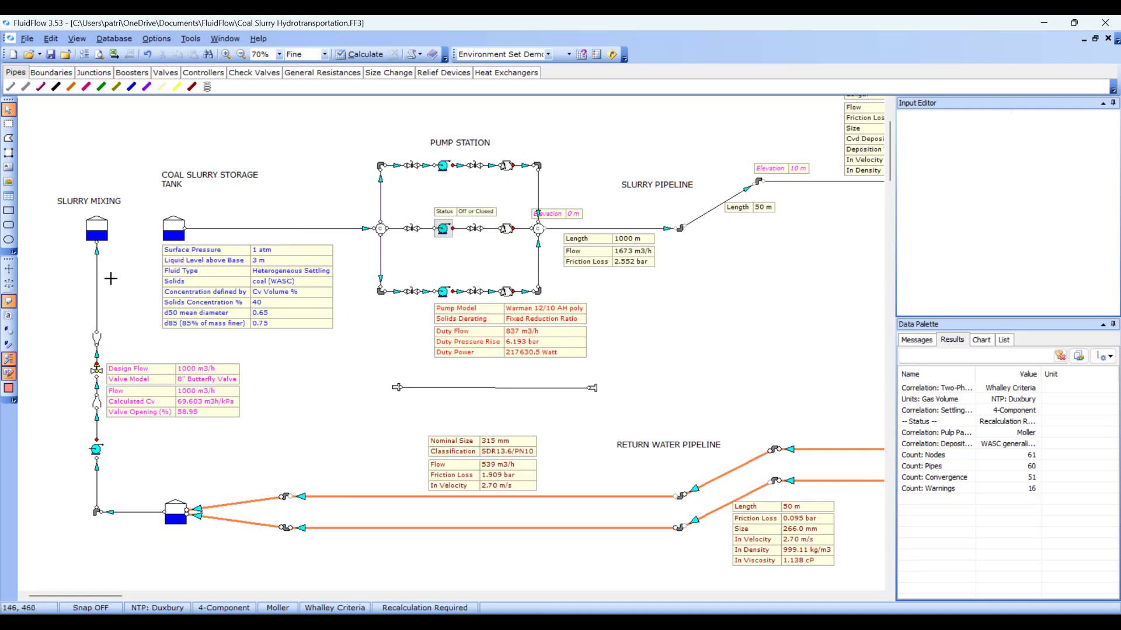
mouse_move(94, 287)
Select all Steel Pipe or Duct input properties in the FlyBy options and check the FlyBy on the coal slurry storage tank's outlet pipe
click(166, 39)
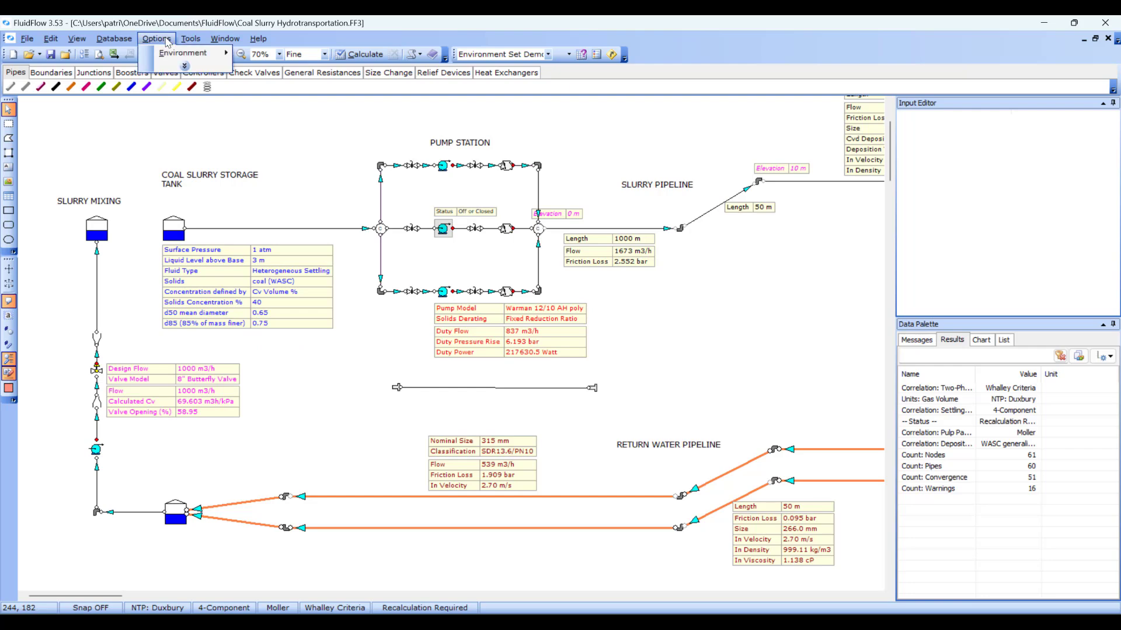
mouse_move(172, 53)
click(325, 114)
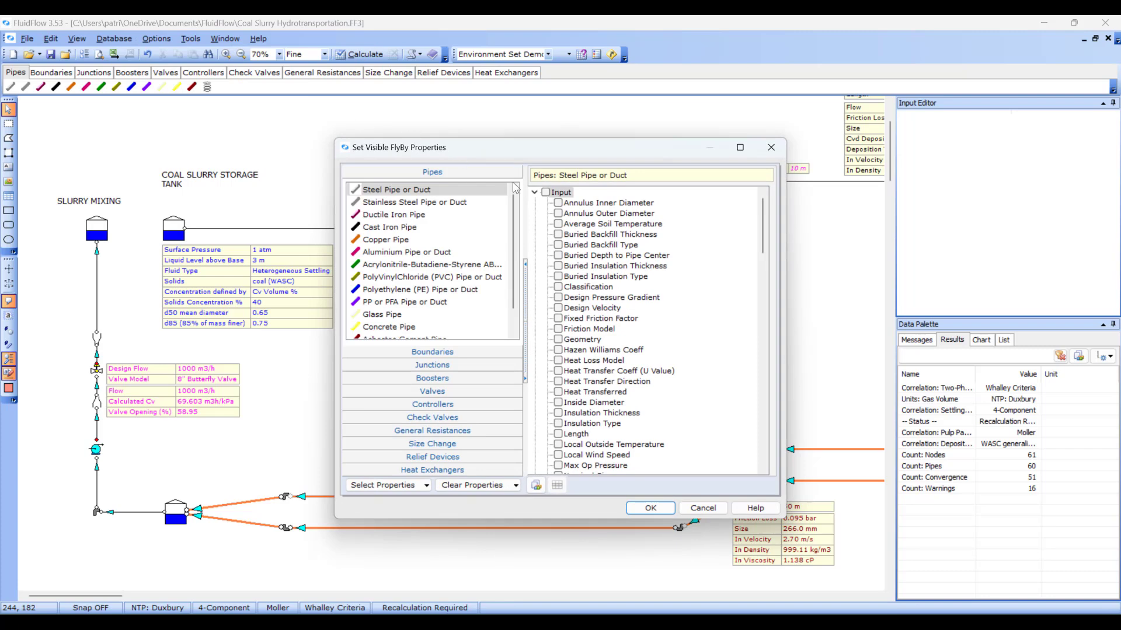
click(548, 194)
click(649, 506)
mouse_move(259, 232)
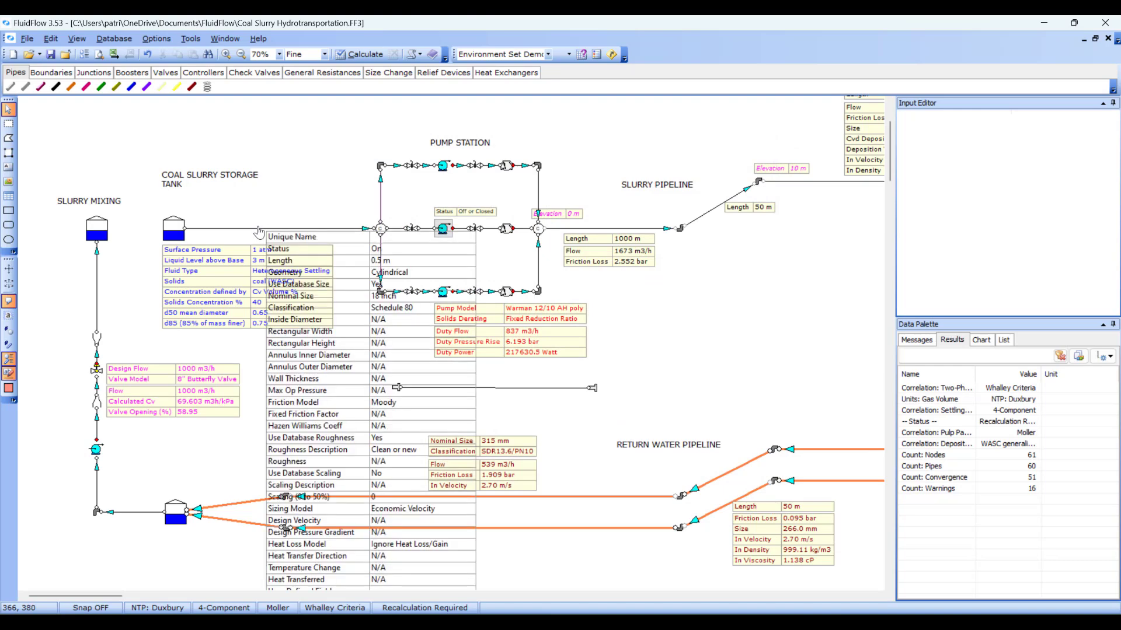
scroll(259, 231, down, 1)
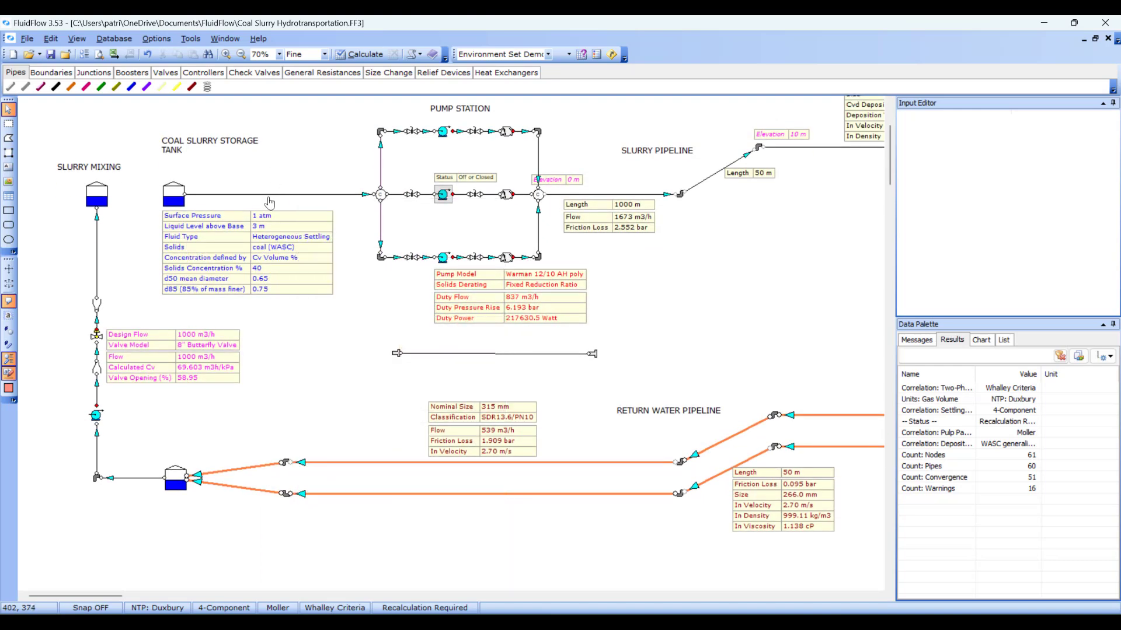
scroll(286, 175, down, 1)
mouse_move(279, 181)
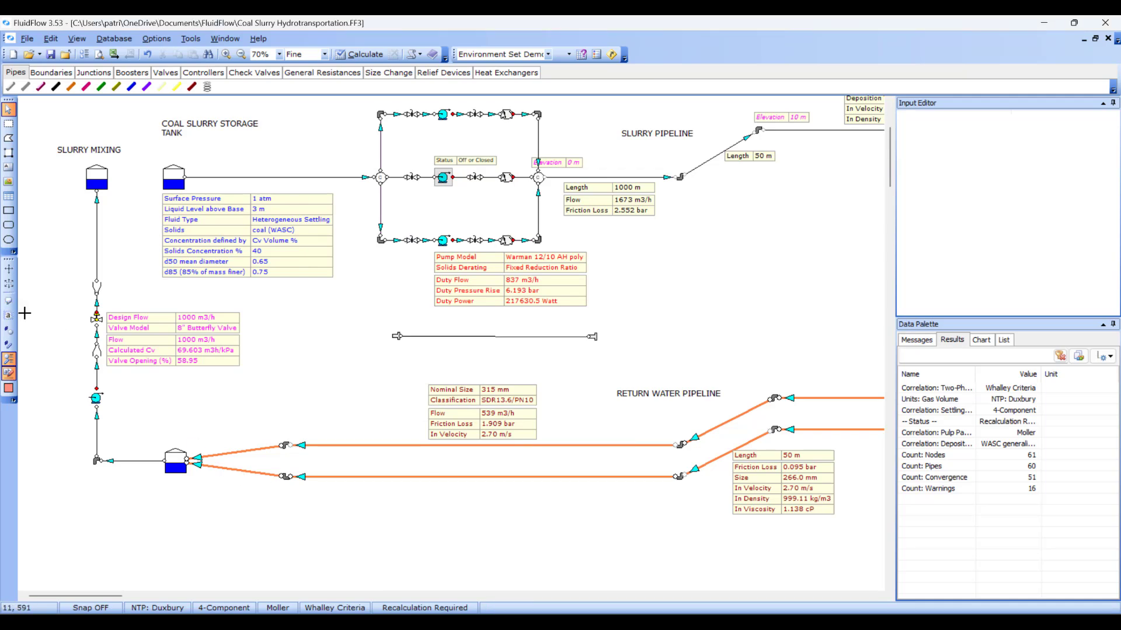
Review the visible report properties of the Steel Pipe or Duct in the report columns settings, leaving without changes
click(159, 39)
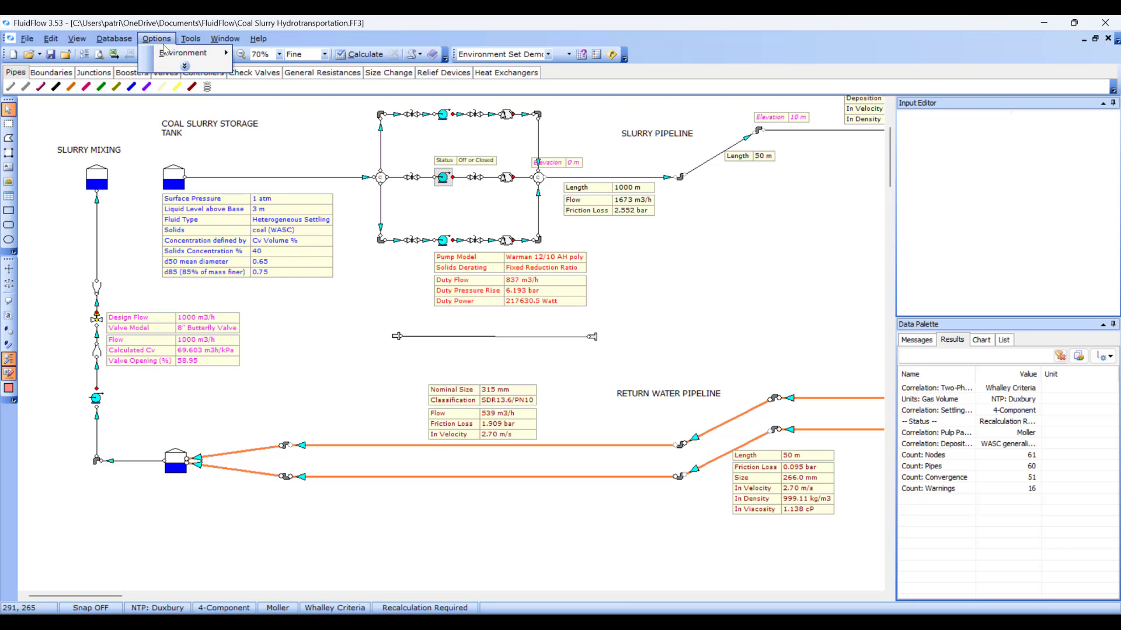
click(185, 66)
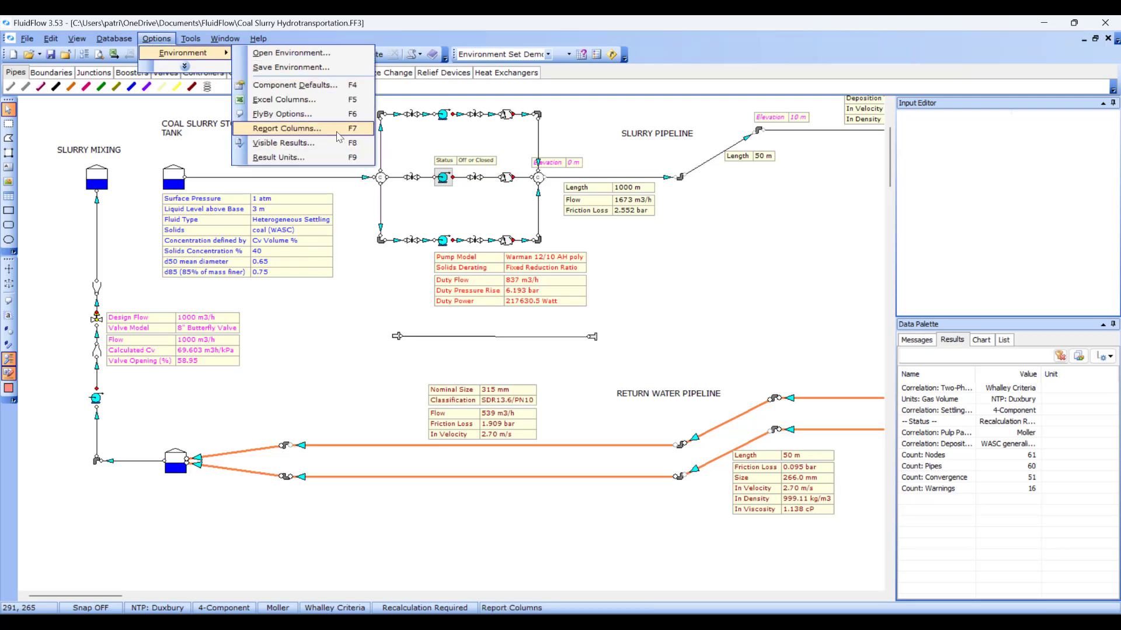
click(339, 136)
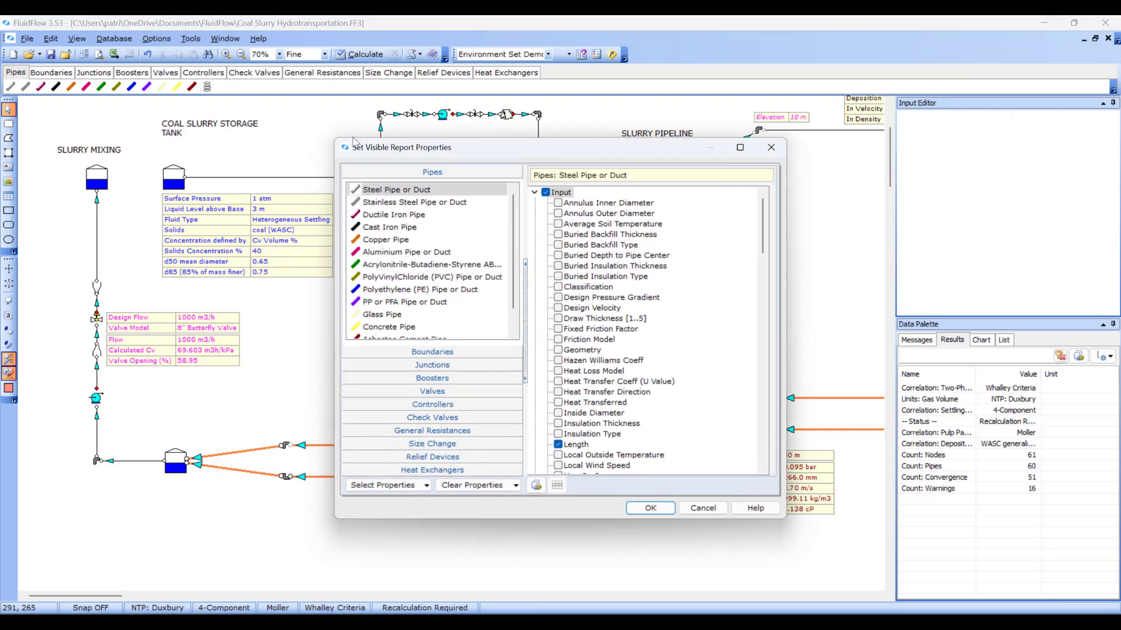
drag(765, 221, 727, 475)
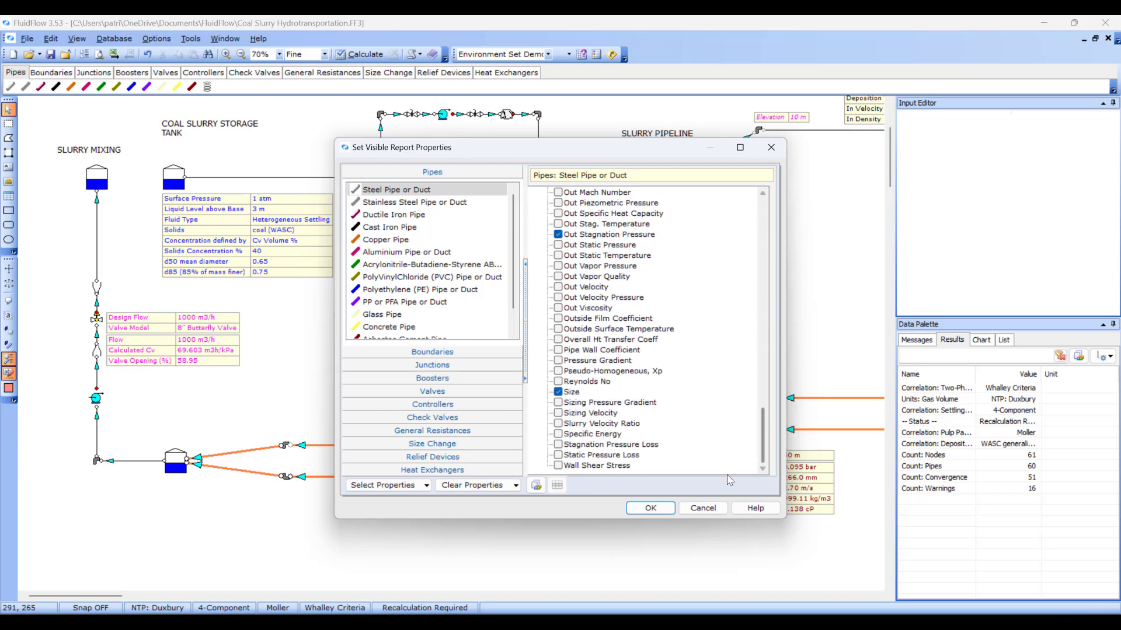
click(705, 511)
click(27, 38)
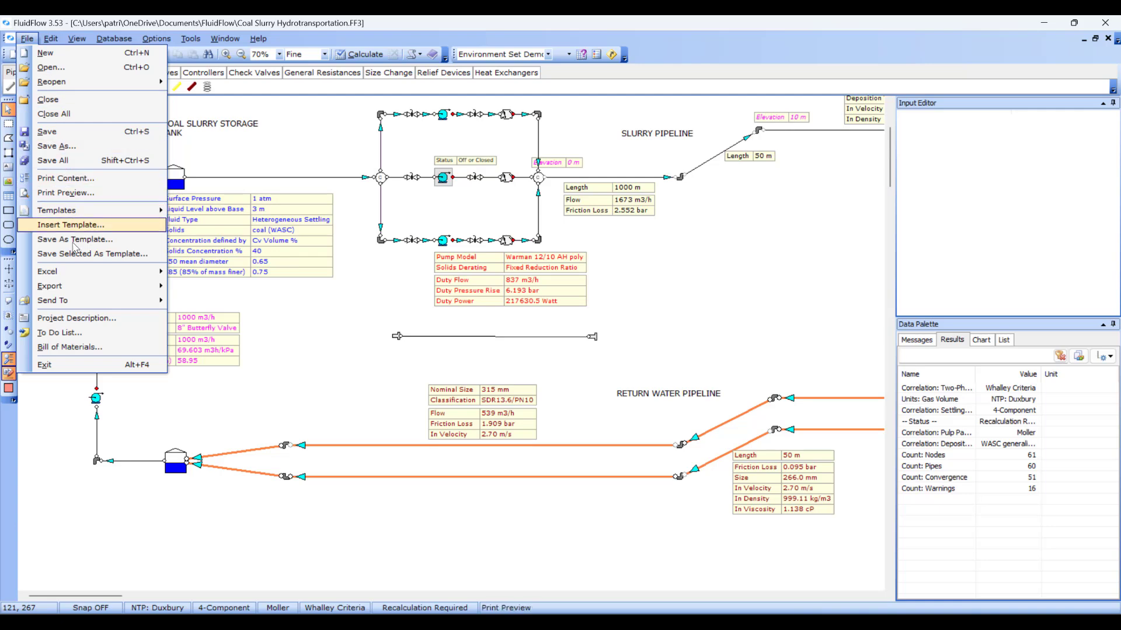
mouse_move(94, 291)
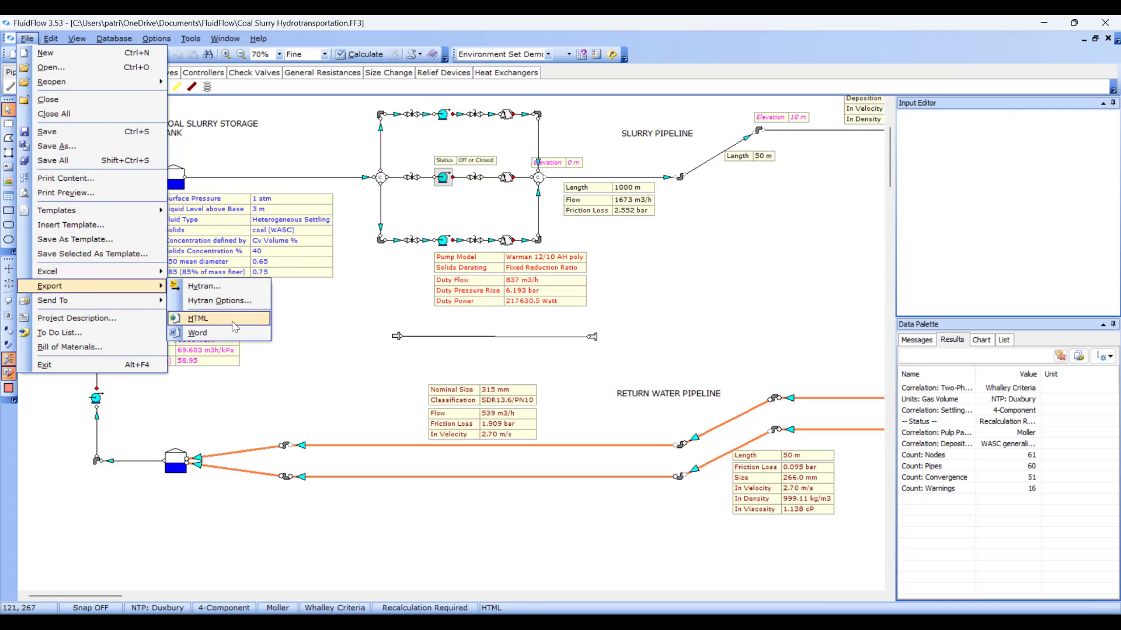
click(299, 317)
Limit the visible results of the Steel Pipe or Duct to Element Type and Deposition Velocity, and check the storage tank's outlet pipe
click(158, 41)
mouse_move(186, 54)
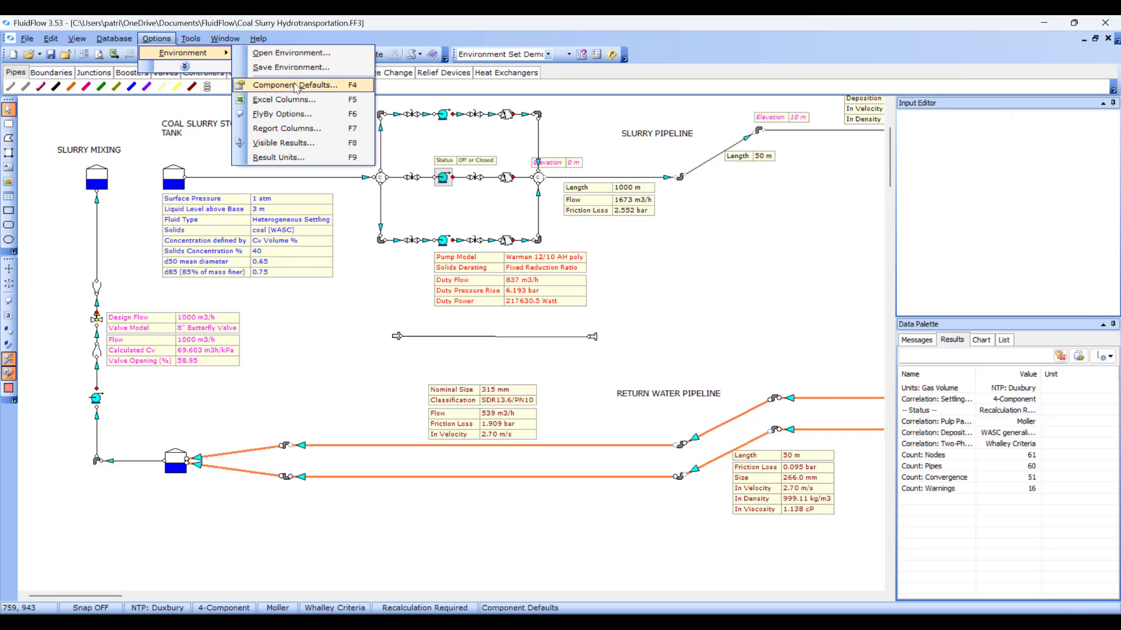
click(317, 146)
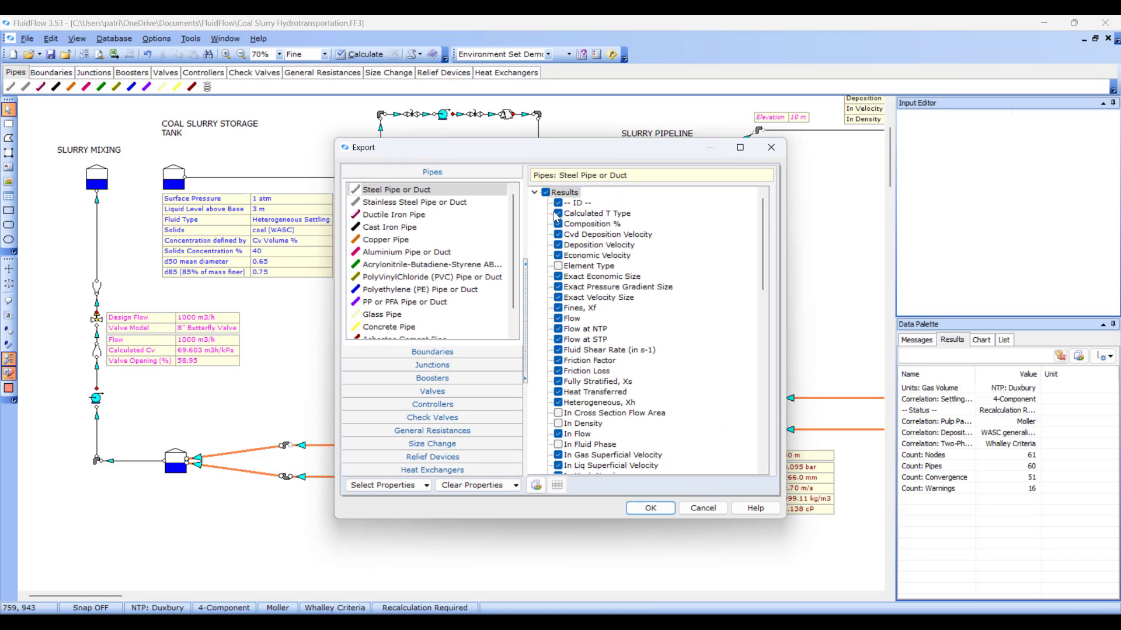
click(545, 192)
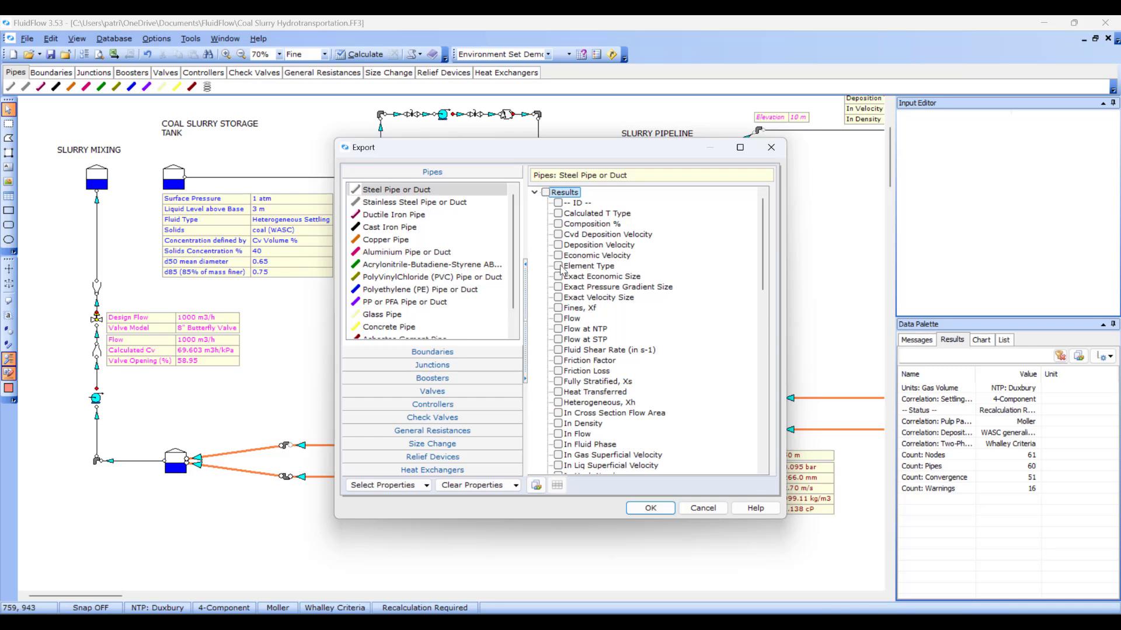
click(560, 266)
click(559, 245)
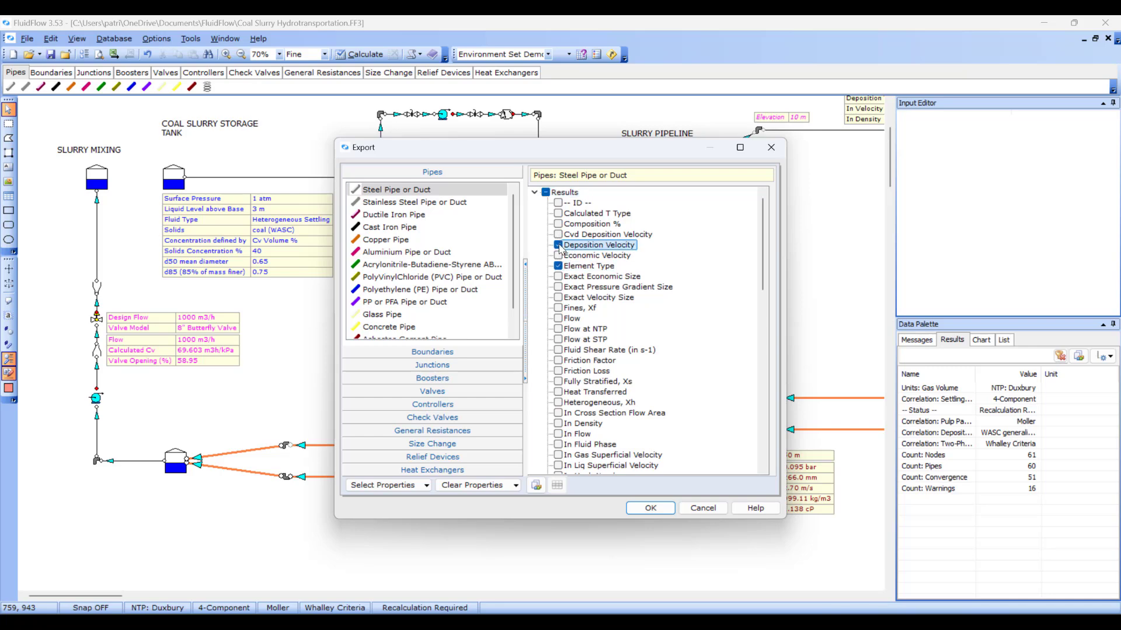
click(650, 508)
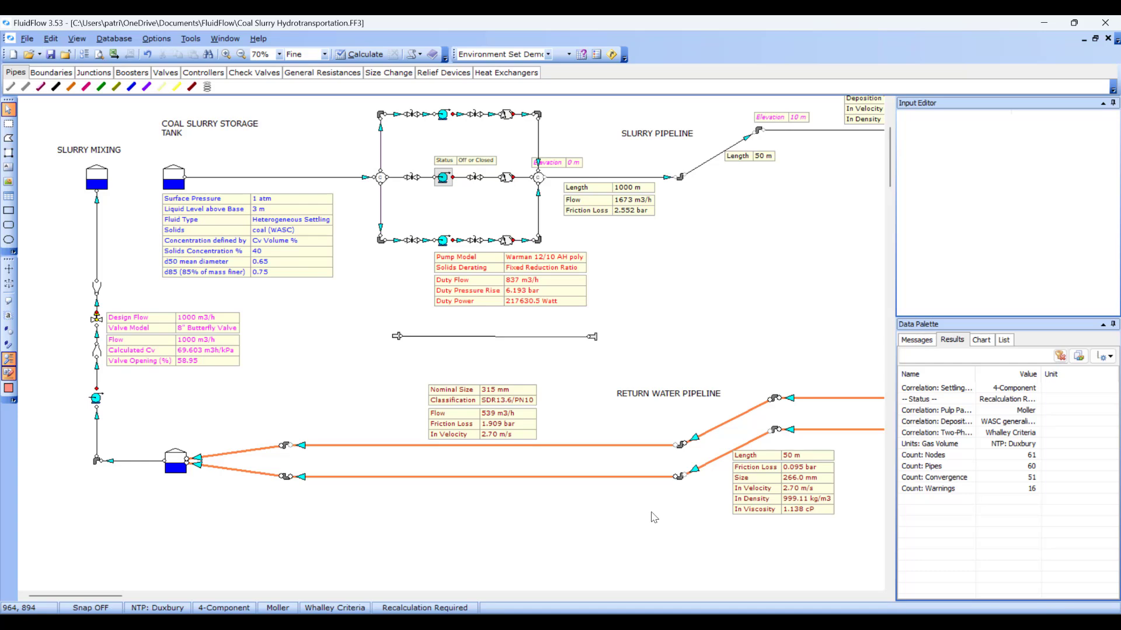
click(305, 183)
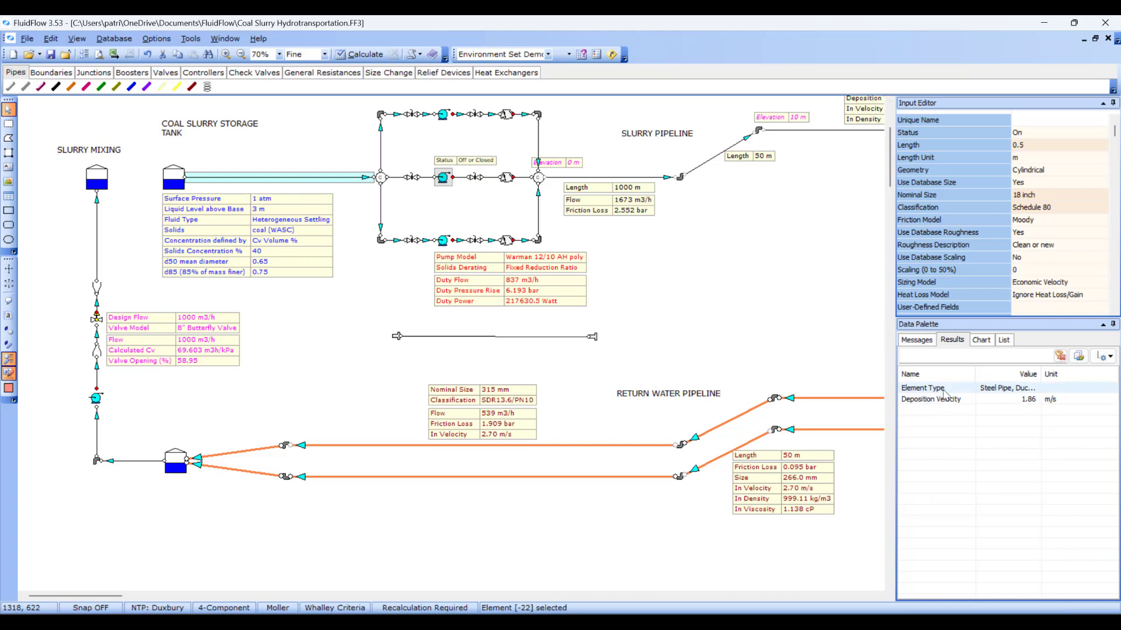
Add Flow, In Density, In Flow, In Velocity and In Viscosity to the visible results of the Steel Pipe or Duct
click(156, 39)
mouse_move(183, 52)
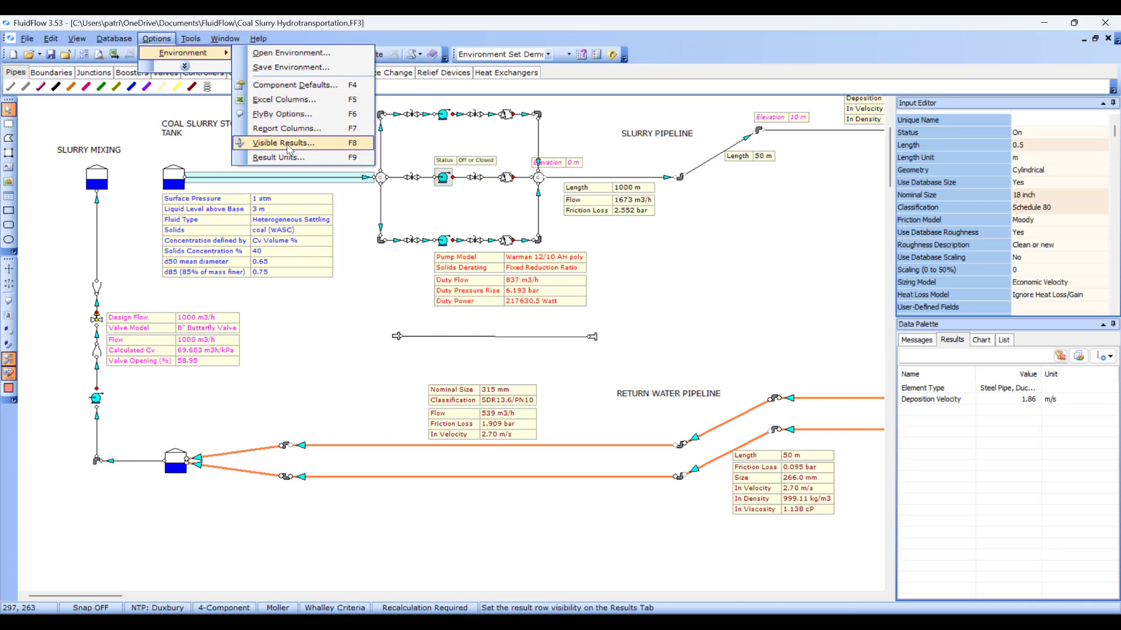
click(288, 145)
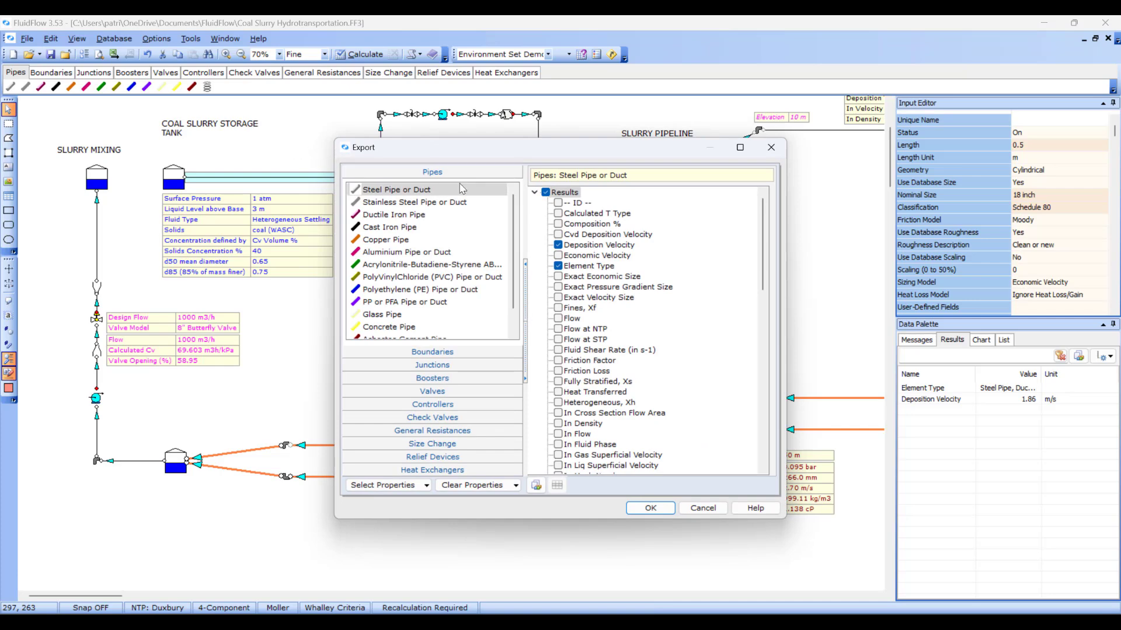
click(558, 319)
scroll(560, 327, down, 3)
click(559, 329)
click(559, 340)
scroll(561, 345, down, 4)
click(559, 349)
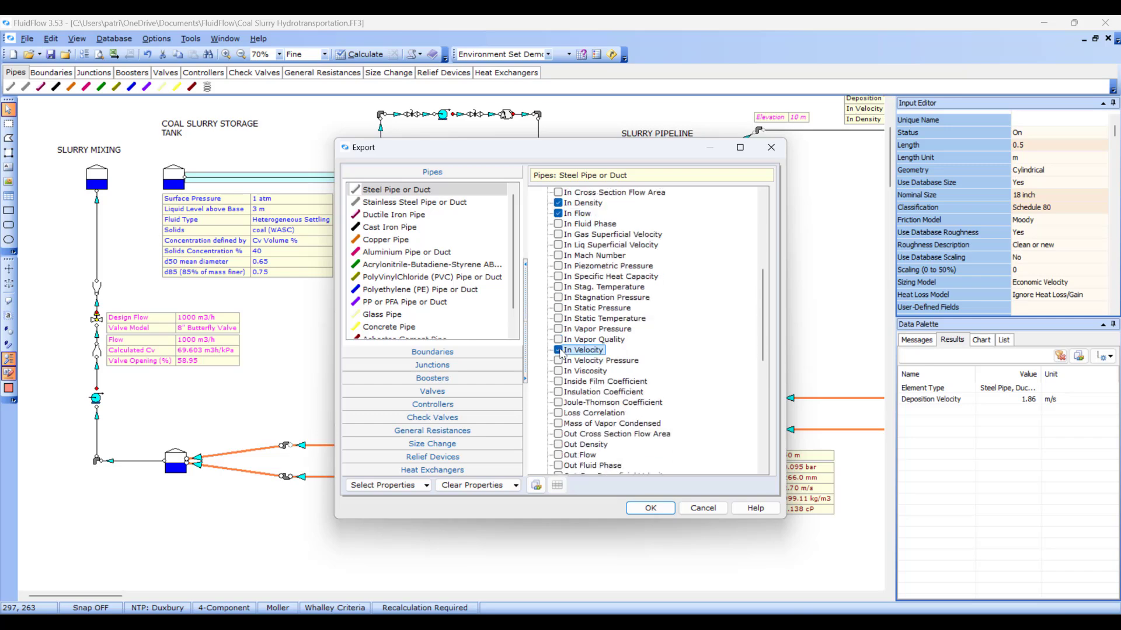
click(558, 370)
scroll(559, 370, down, 5)
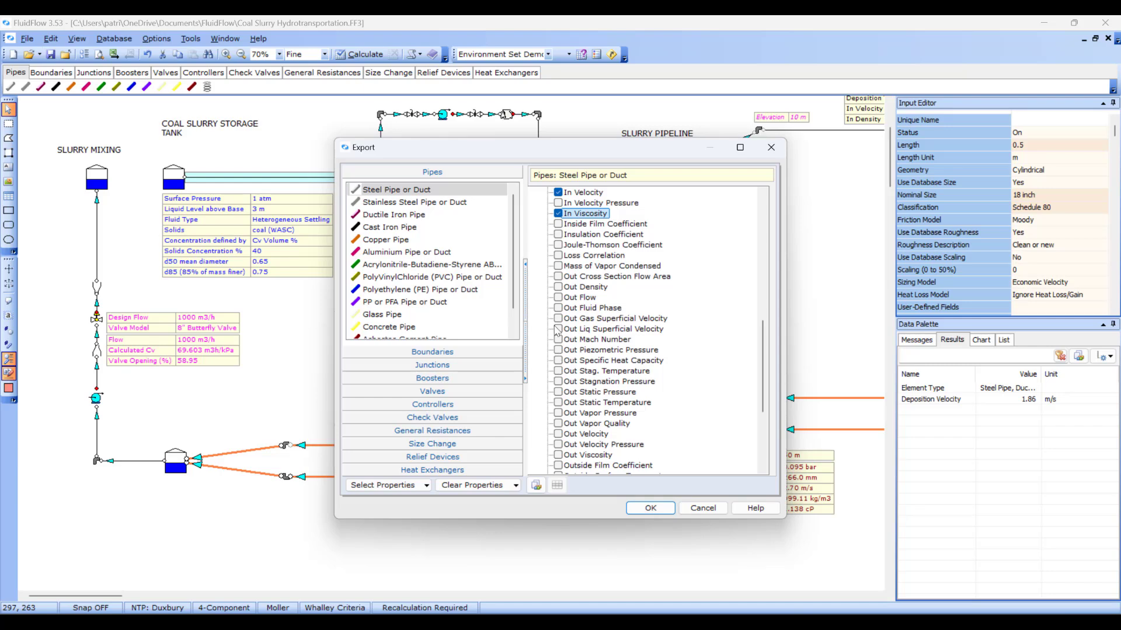
Add Out Fluid Phase, Out Velocity, Out Viscosity, Reynolds No and Size to the Steel Pipe or Duct's visible results and apply the selection
click(559, 308)
scroll(559, 339, down, 2)
scroll(559, 344, down, 2)
click(559, 330)
click(559, 309)
scroll(559, 344, down, 1)
click(560, 382)
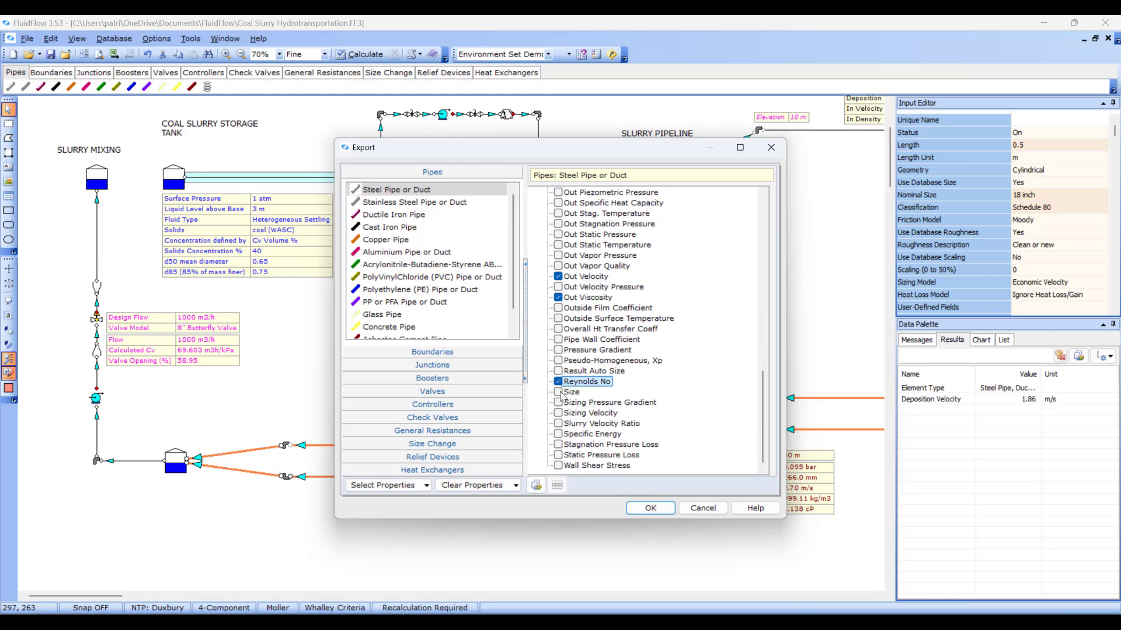
click(559, 393)
click(648, 508)
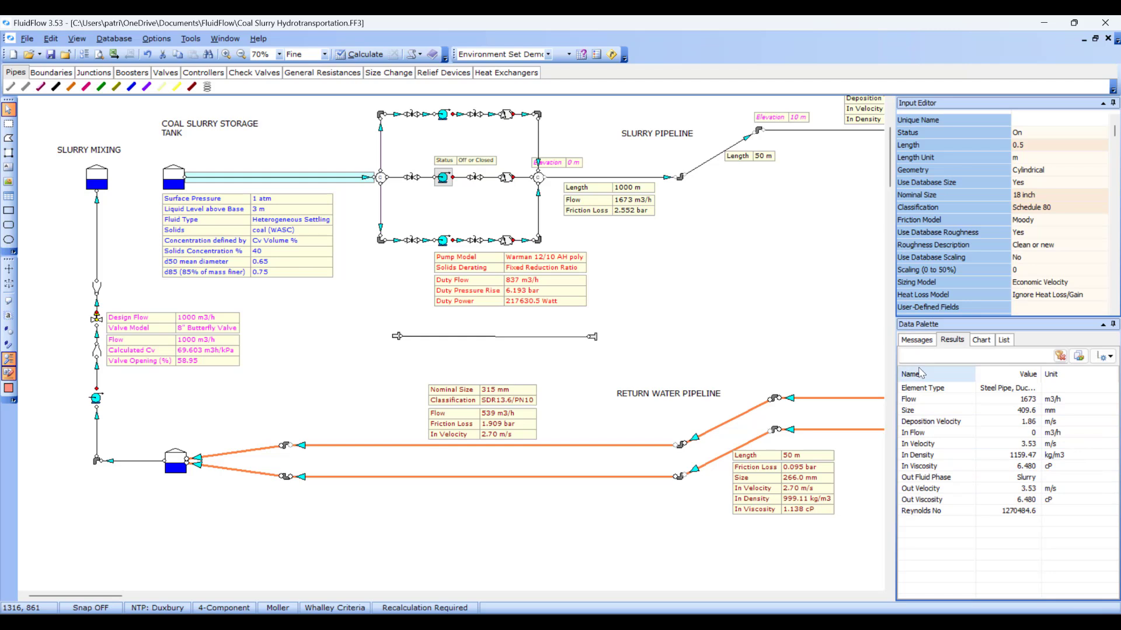
Review the preferred result units and decimal places for general, gas and solids properties without changing them
click(156, 39)
mouse_move(177, 53)
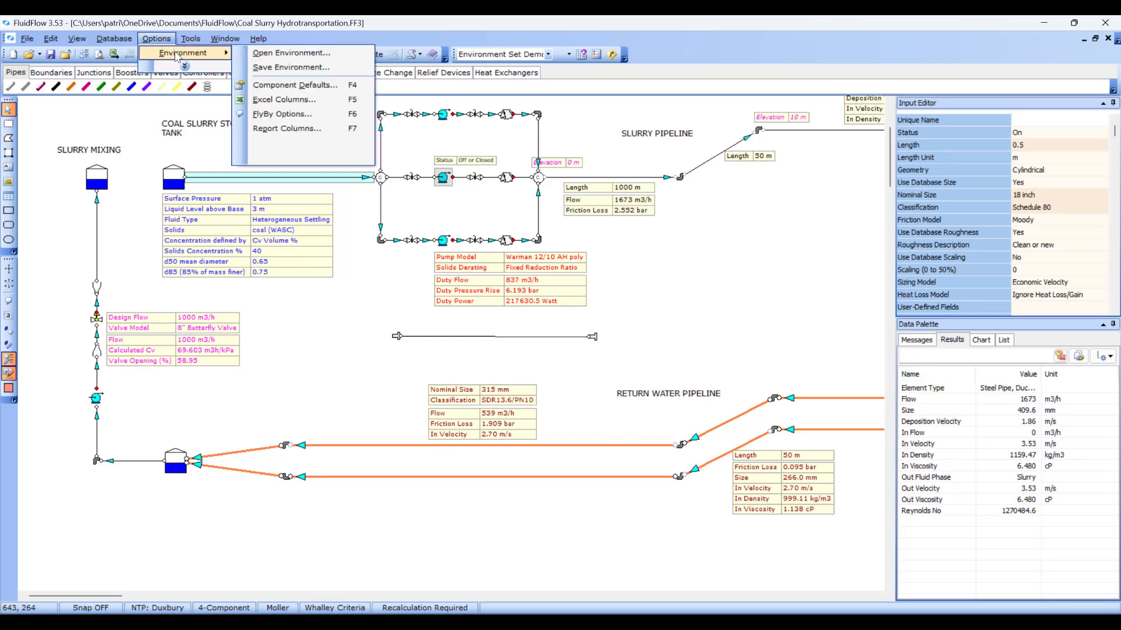
click(323, 162)
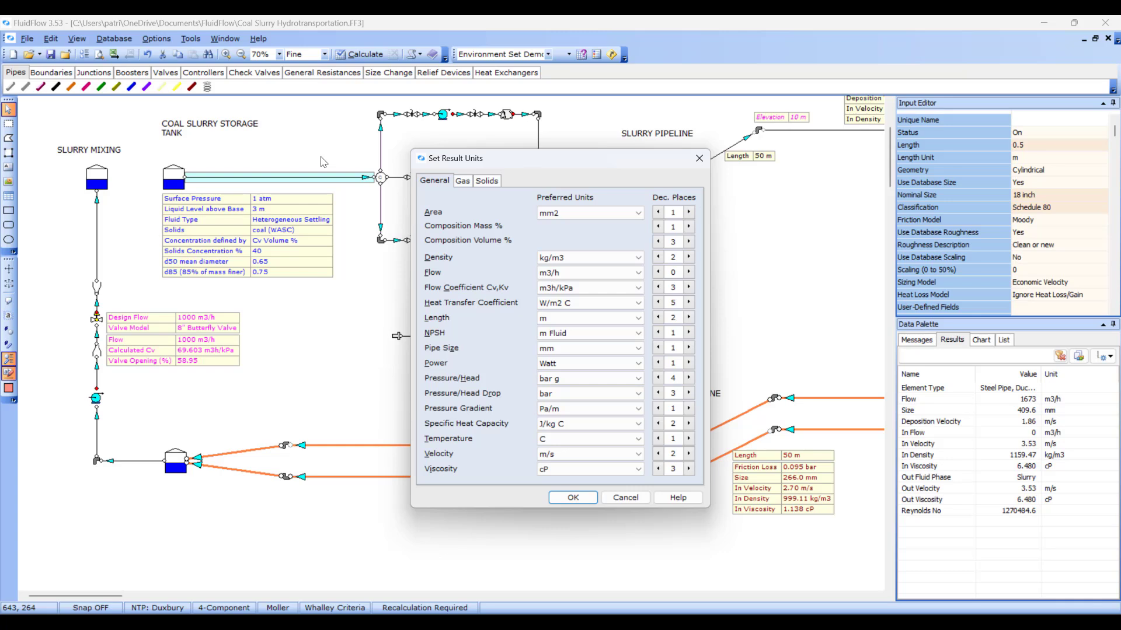
click(463, 182)
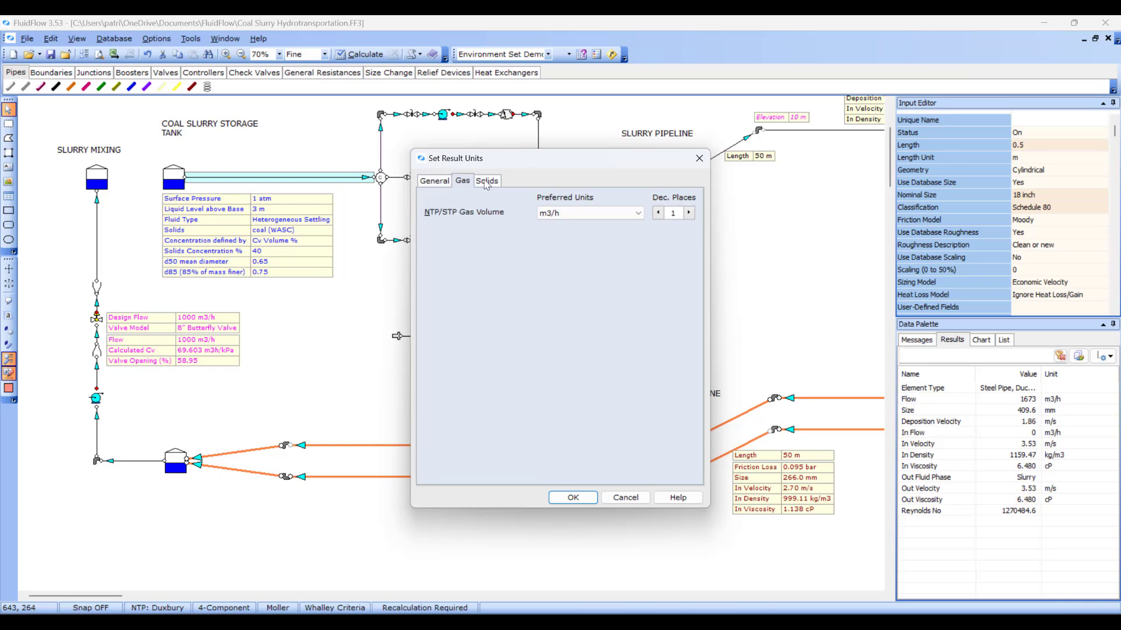
click(488, 182)
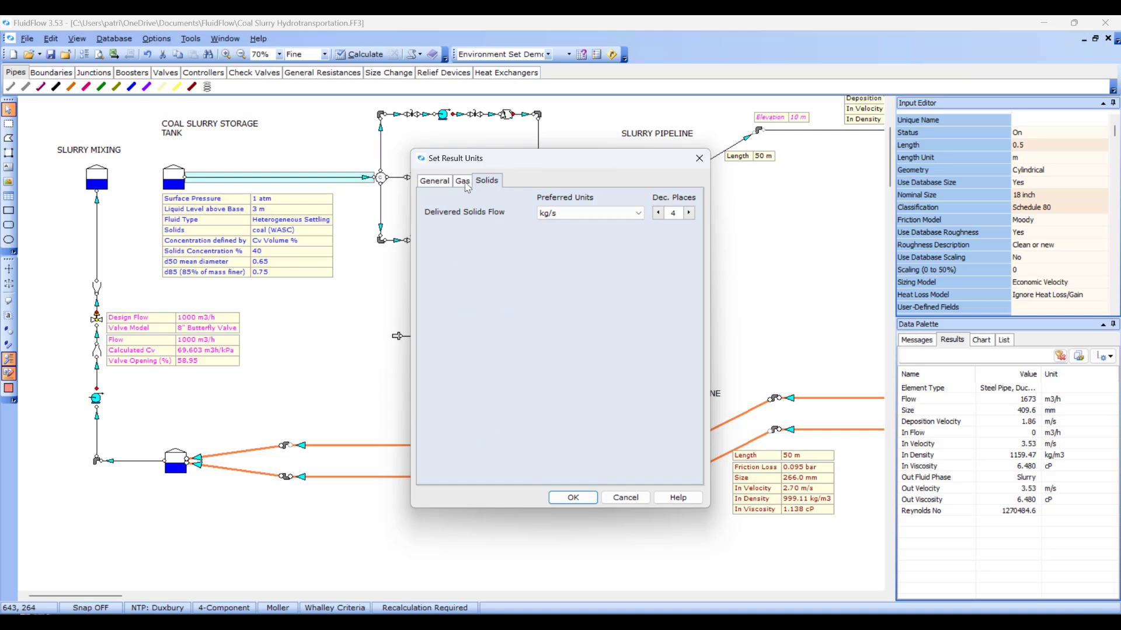
click(436, 183)
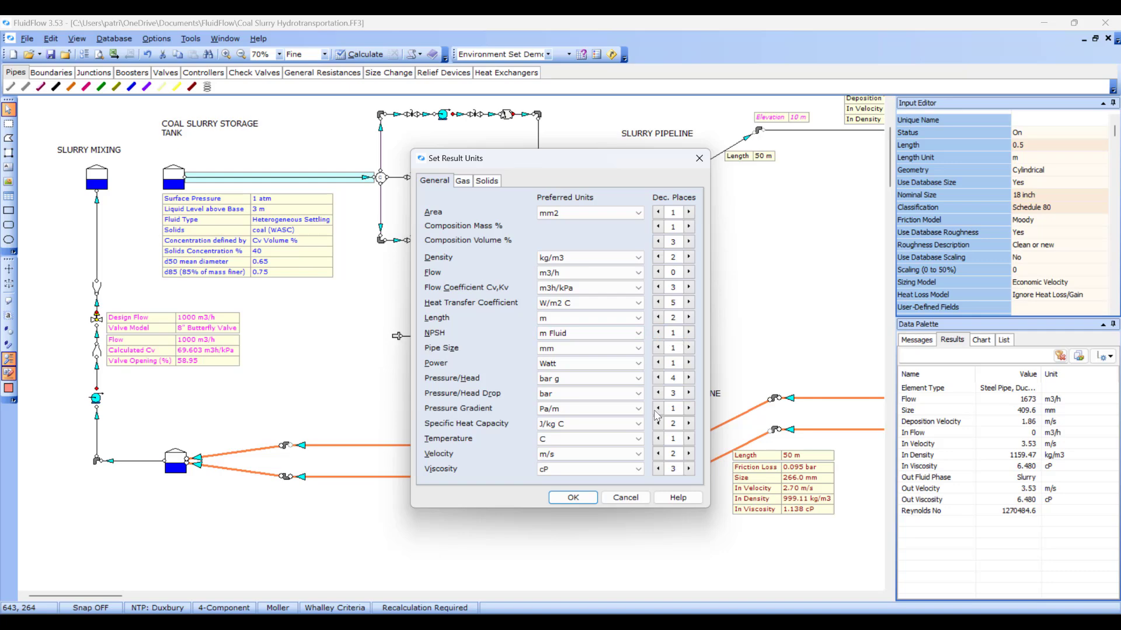
click(572, 497)
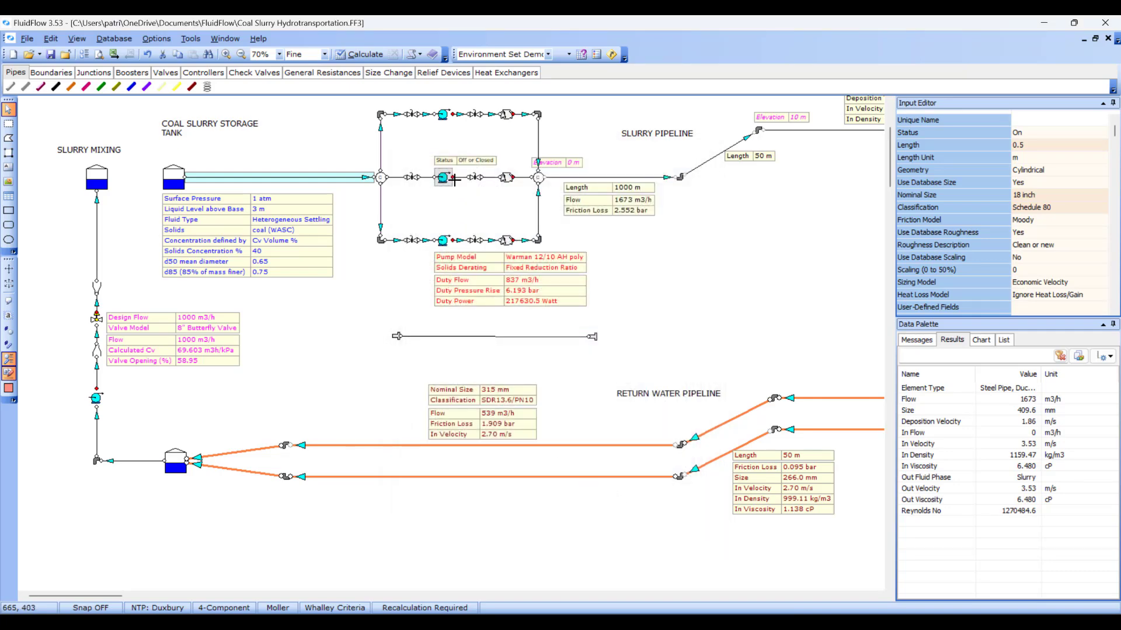
Select the pump on the upper parallel branch and set the preferred NPSH result unit to ft Fluid
click(443, 116)
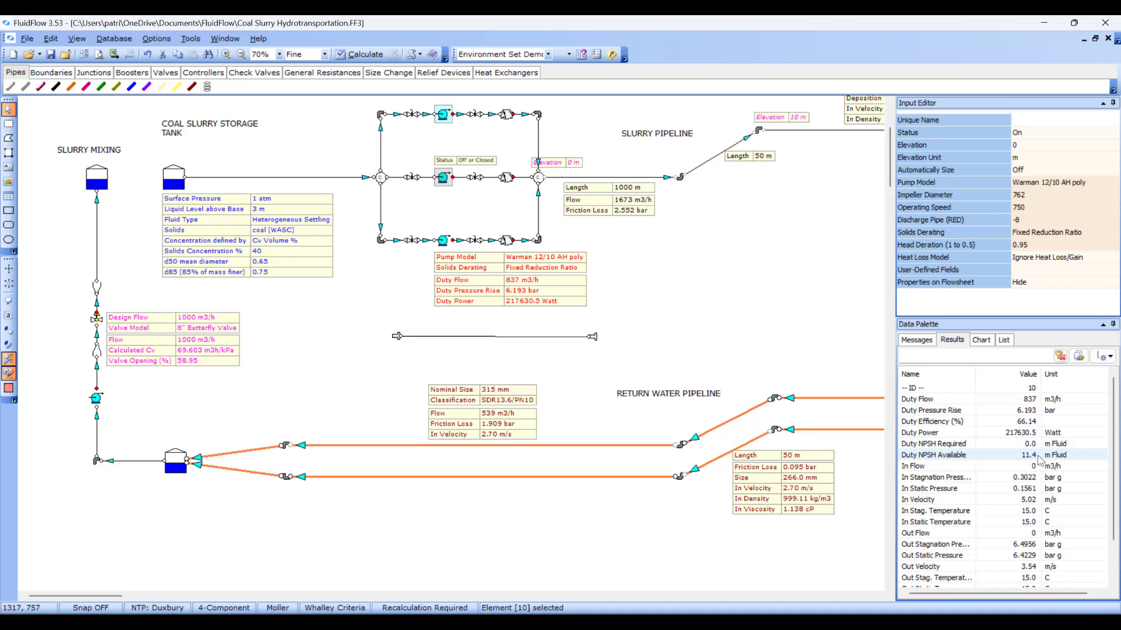
click(156, 39)
click(184, 66)
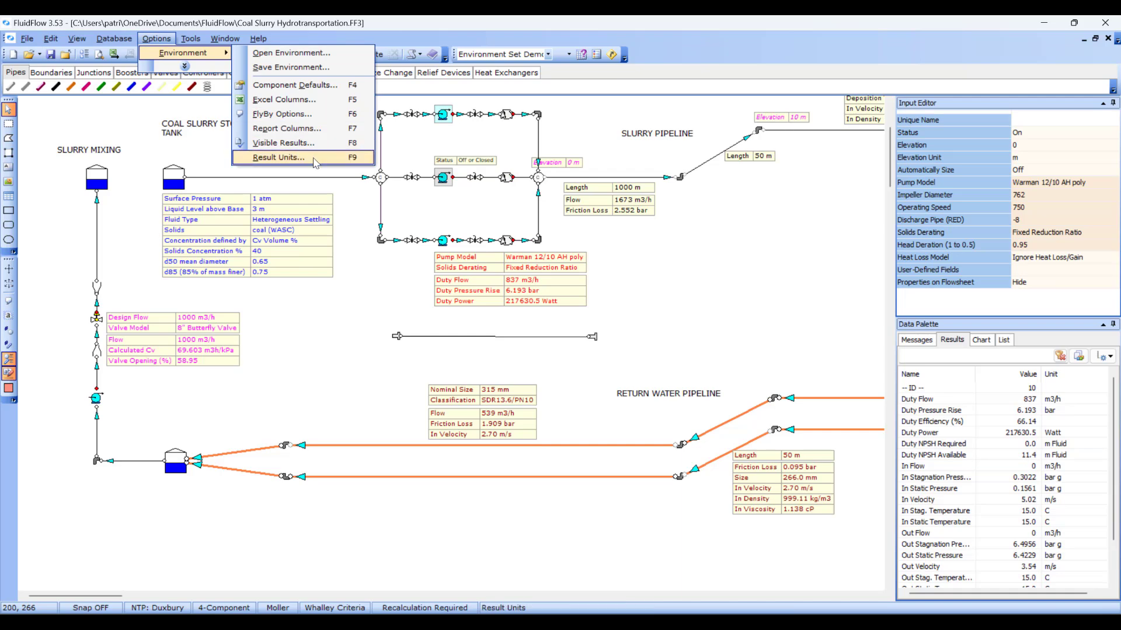
click(316, 161)
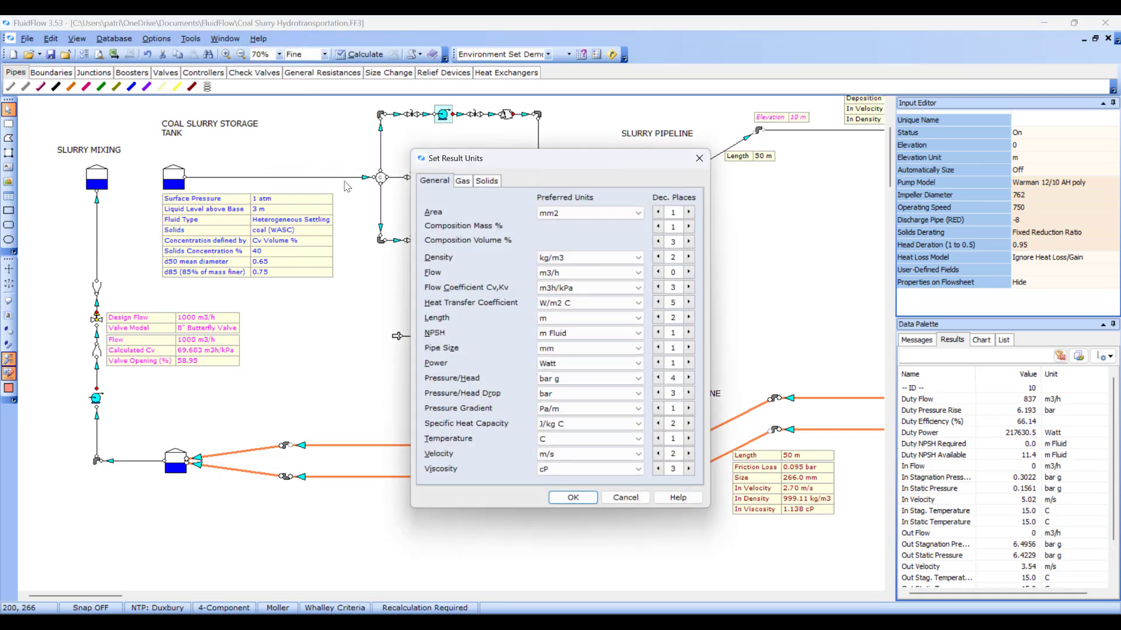
click(631, 334)
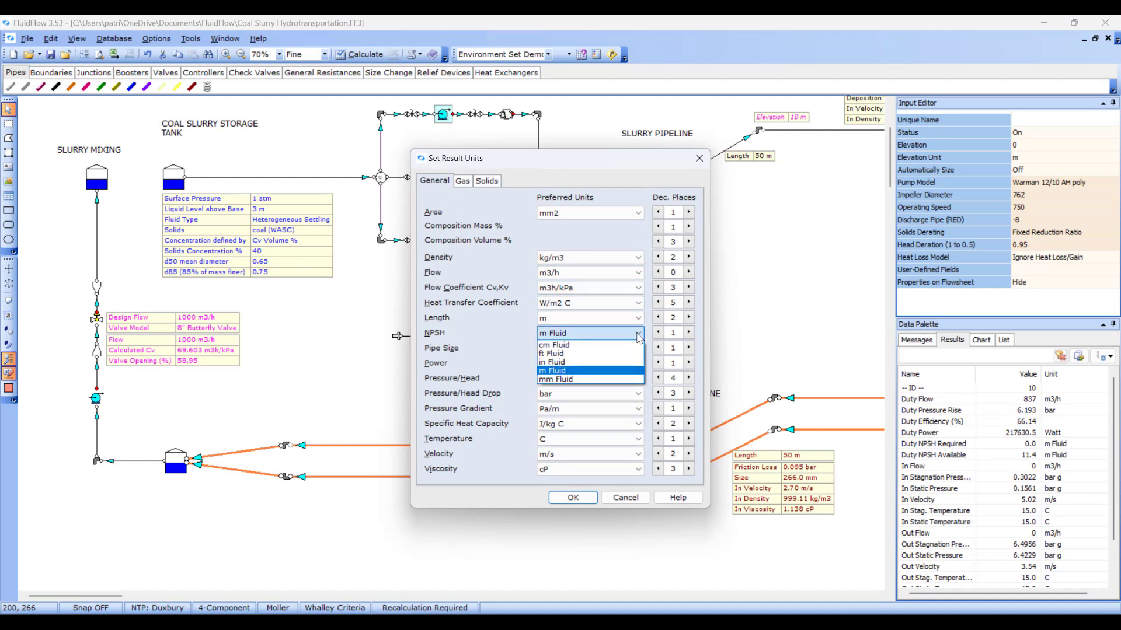
click(631, 354)
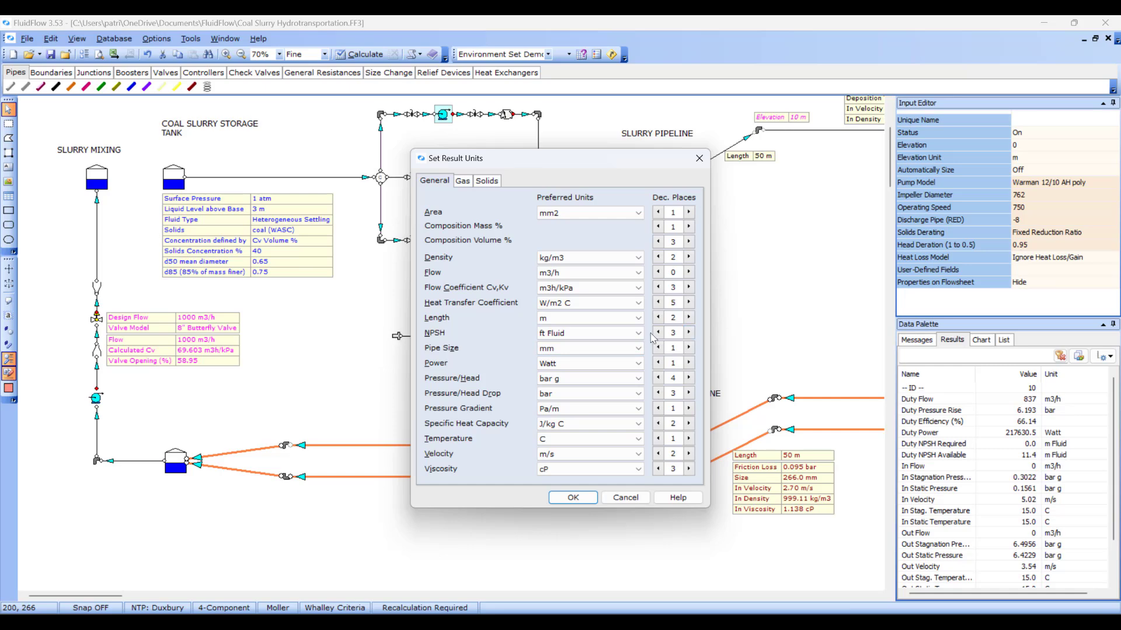
click(573, 498)
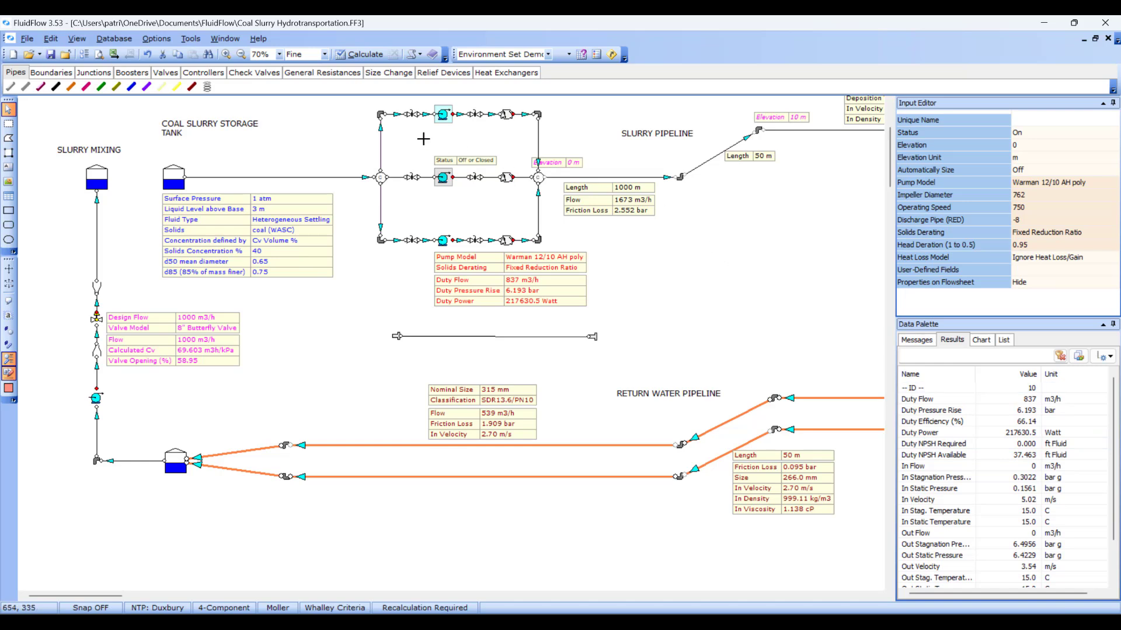
Save the current environment settings over the existing Environment Set Demo.FFS file
click(173, 41)
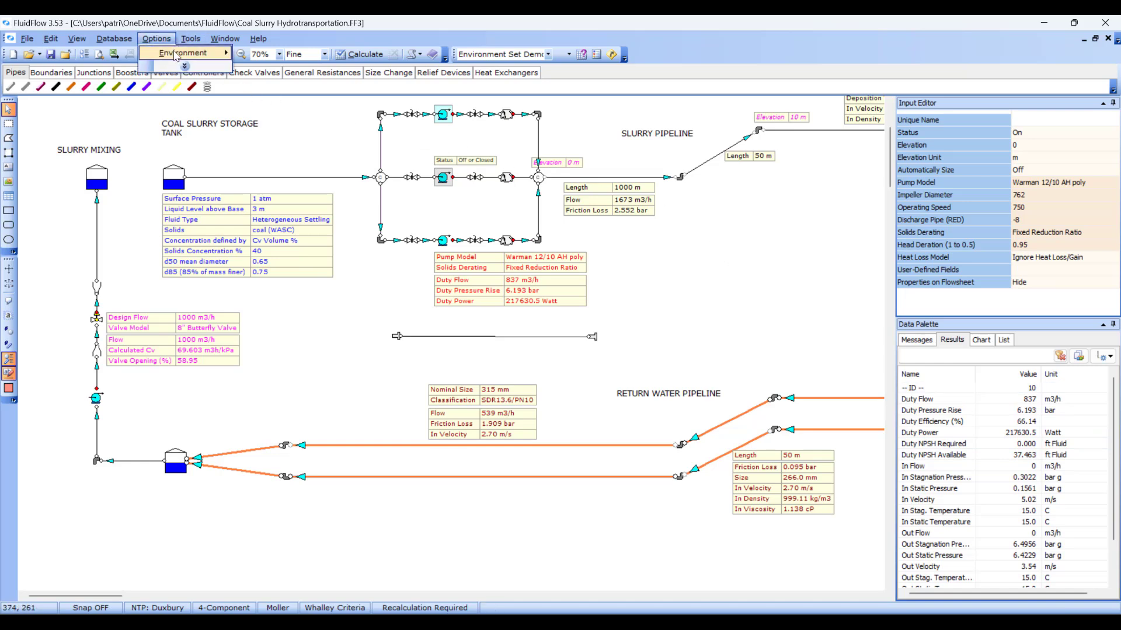
mouse_move(177, 54)
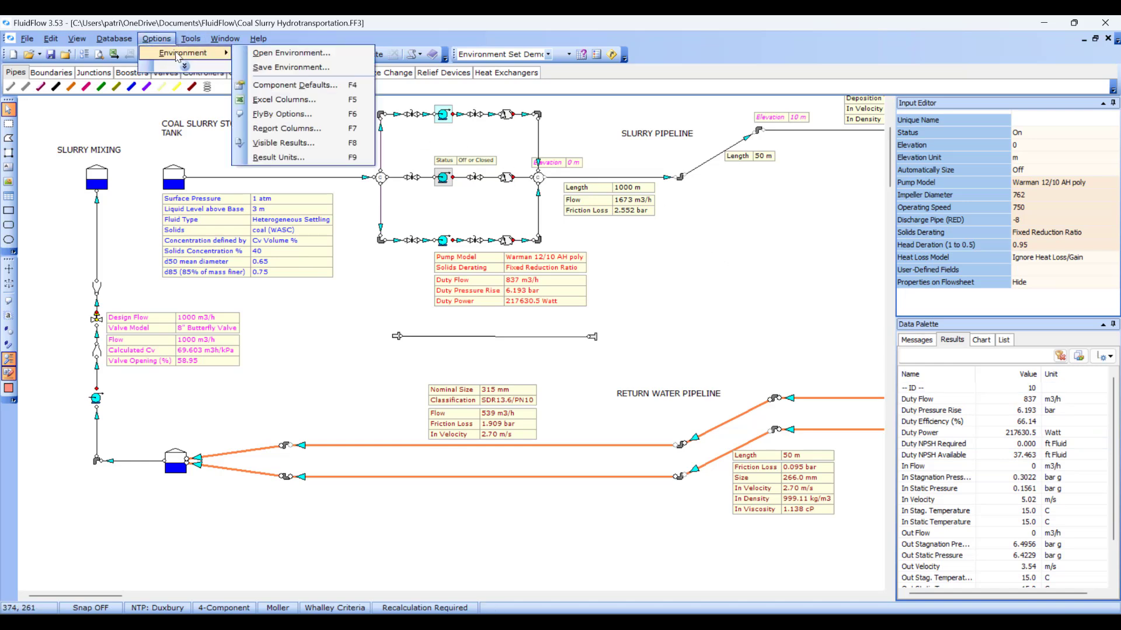
click(332, 69)
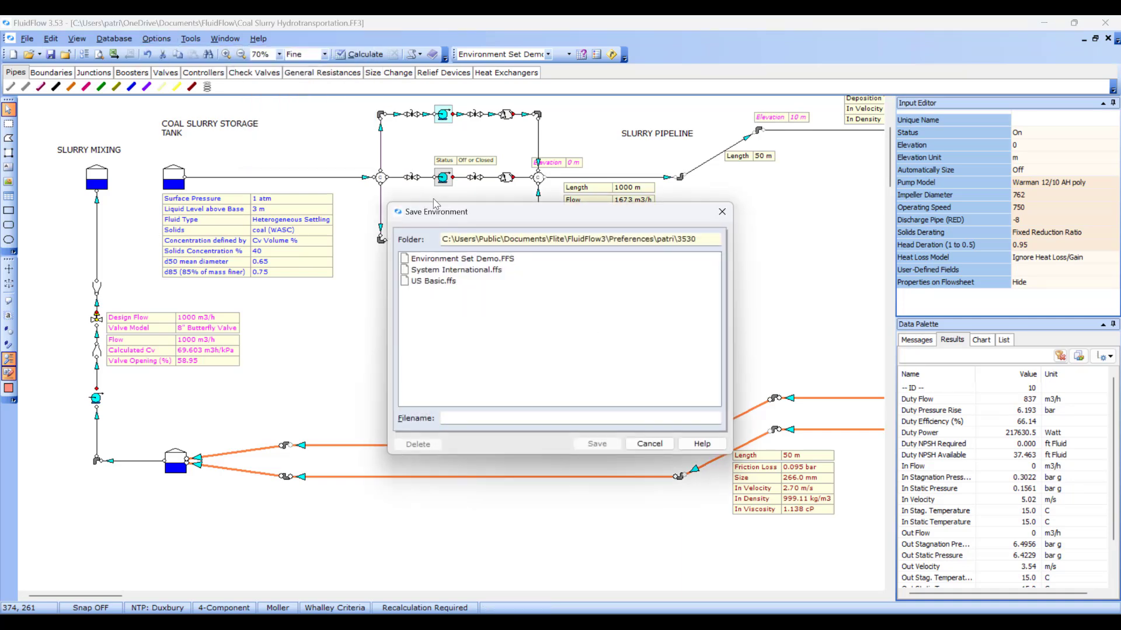
click(470, 262)
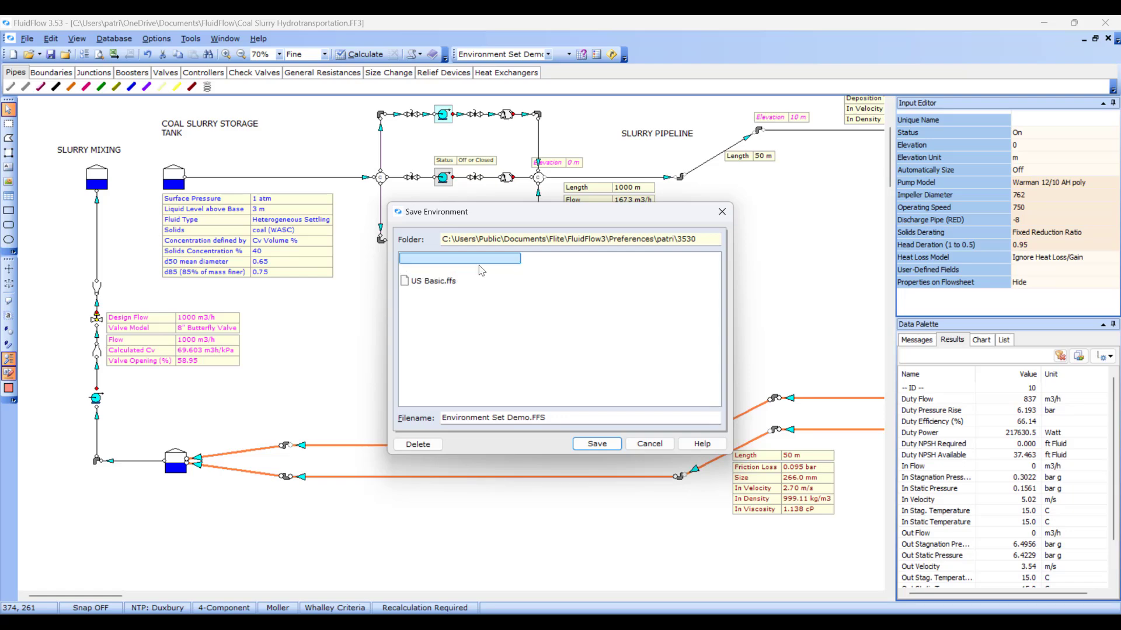
click(593, 445)
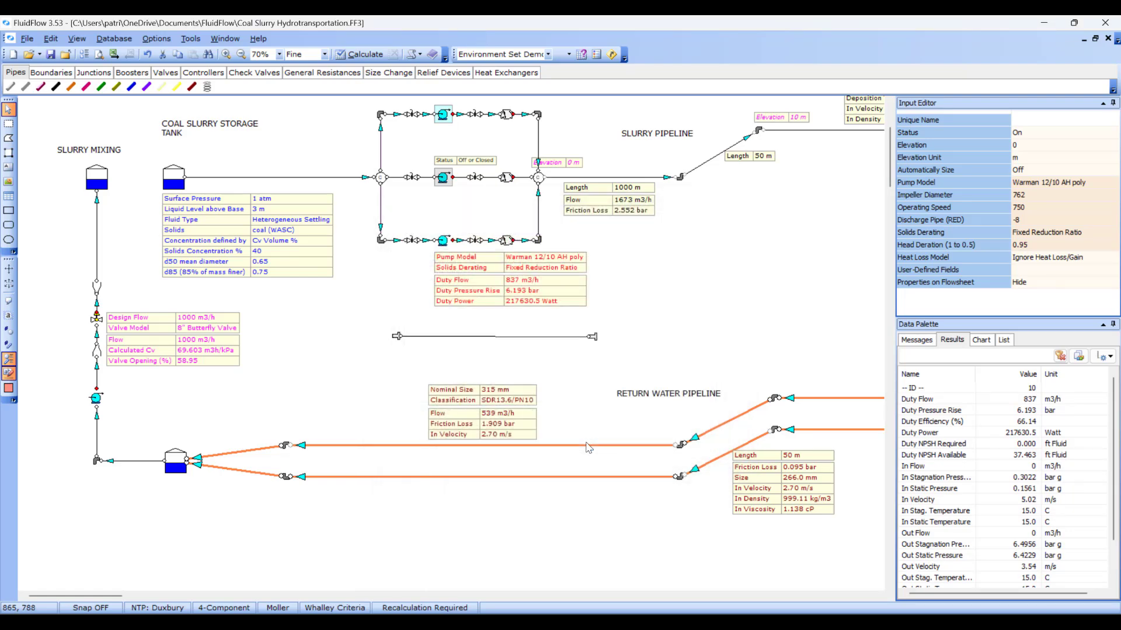